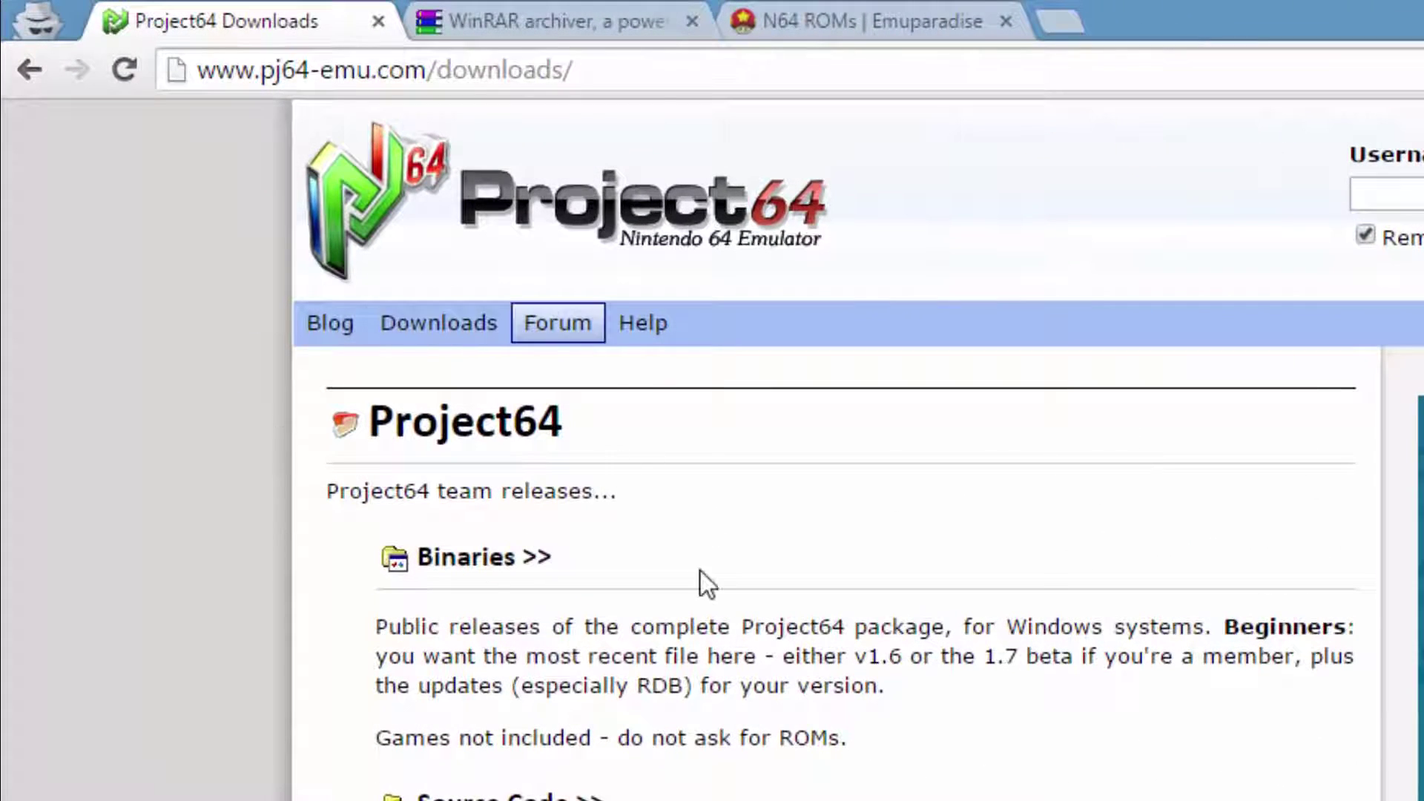
- Download and keep the Project64 v2.2 installer, then go to the WinRAR downloads page
click(523, 562)
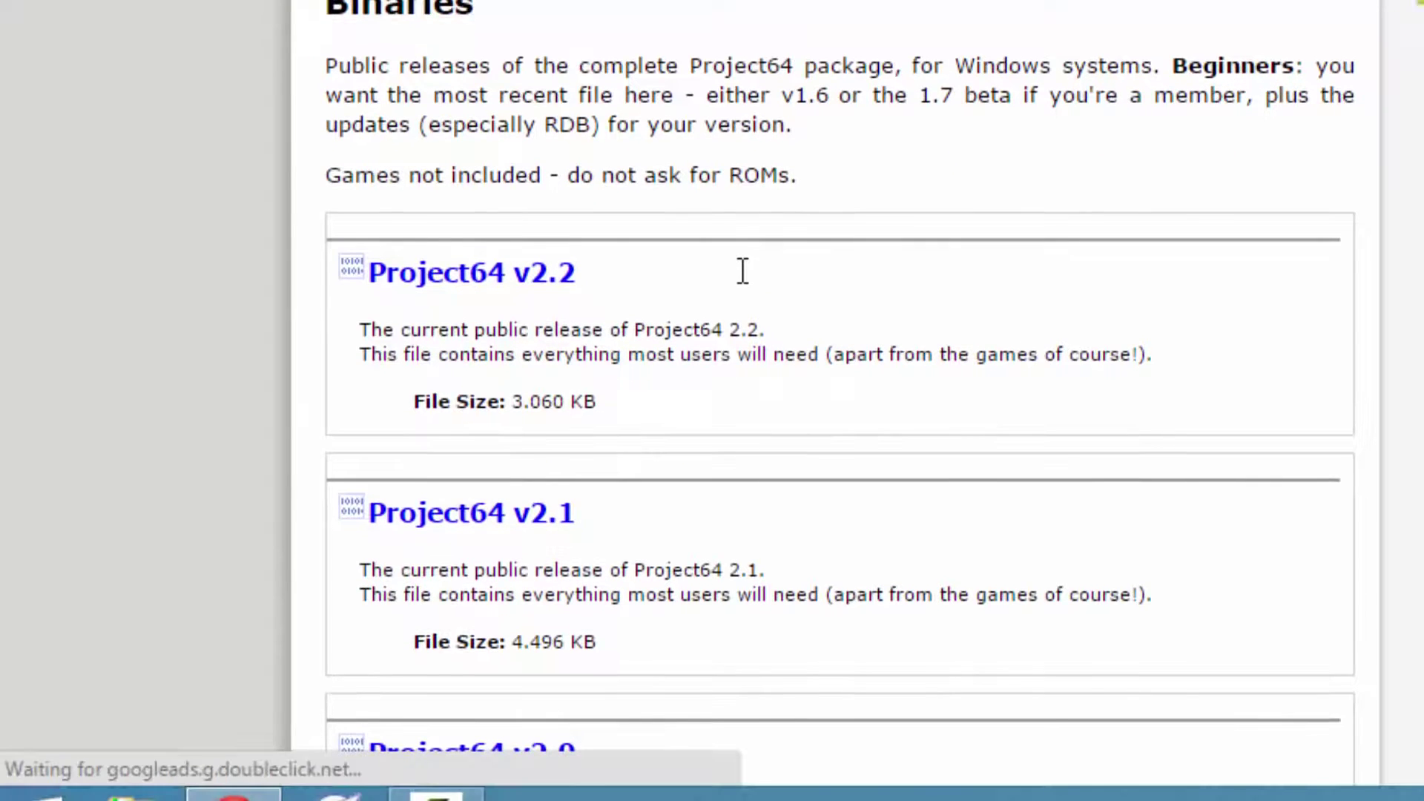
click(544, 281)
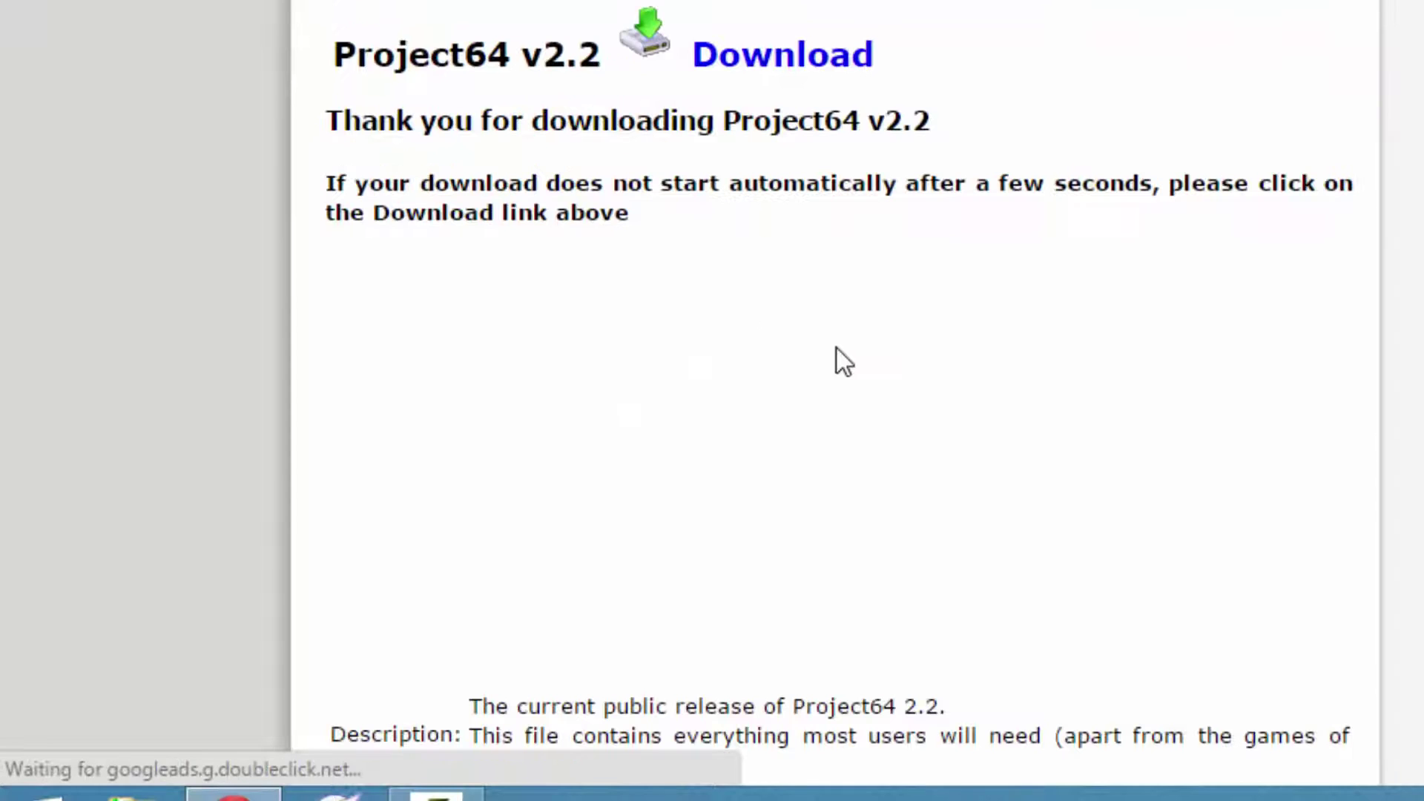
click(845, 70)
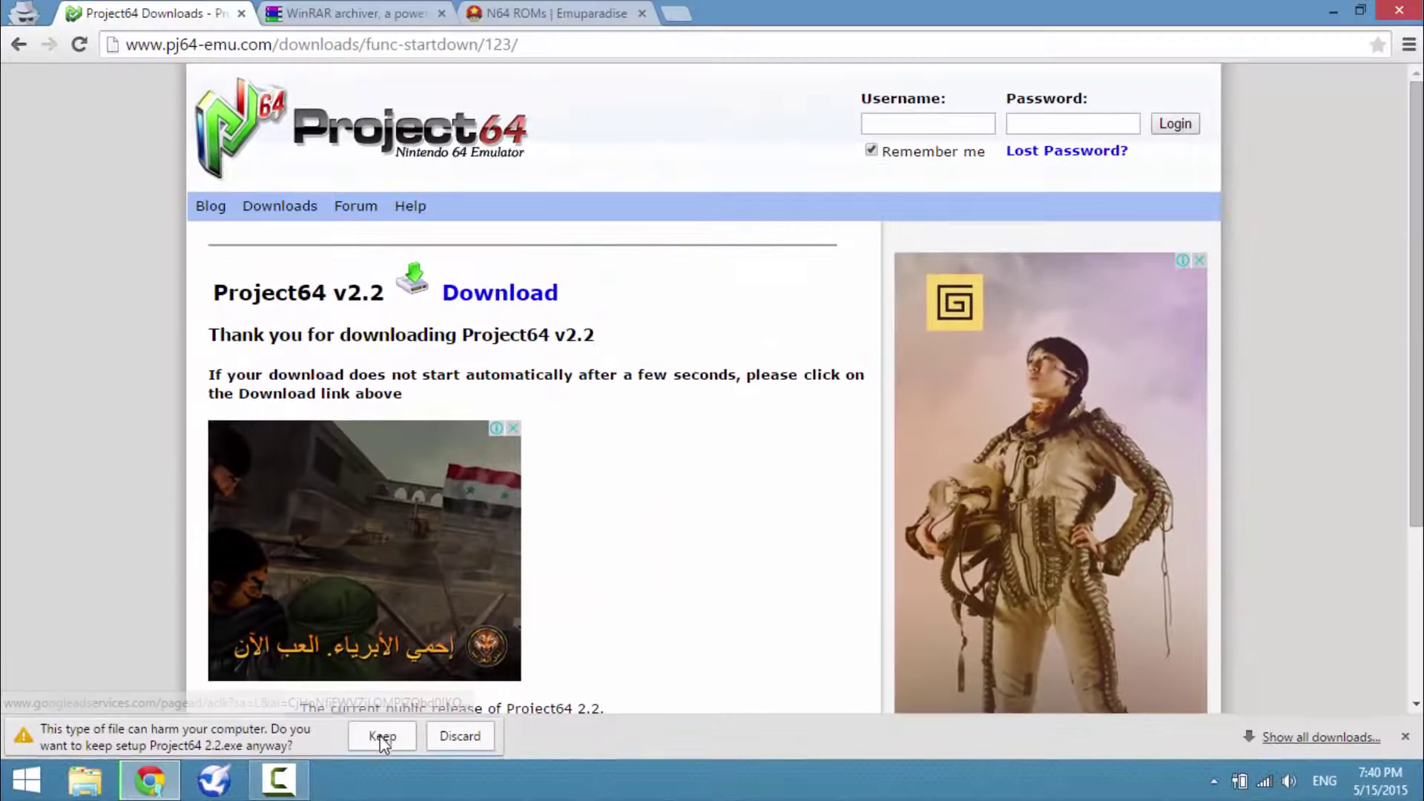
click(382, 736)
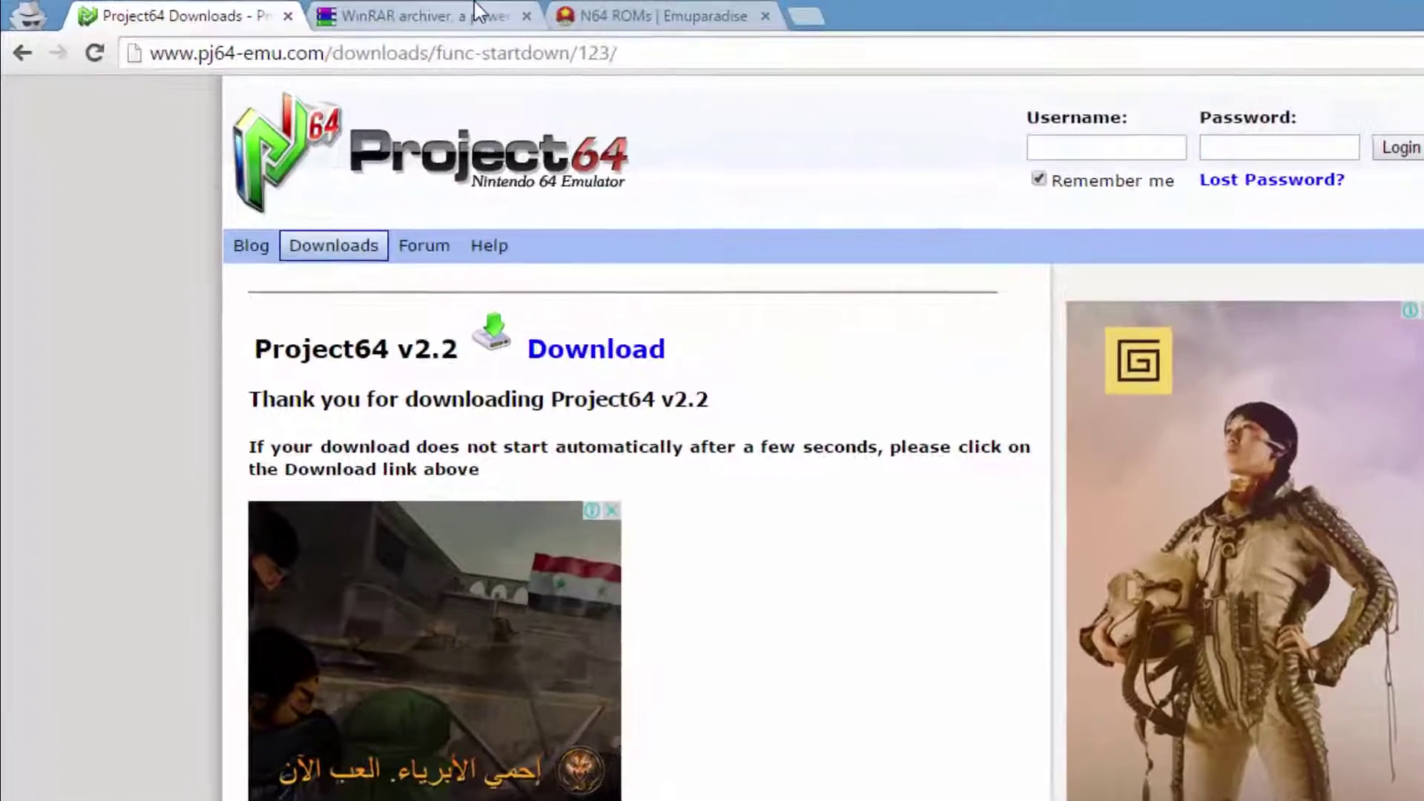
click(349, 14)
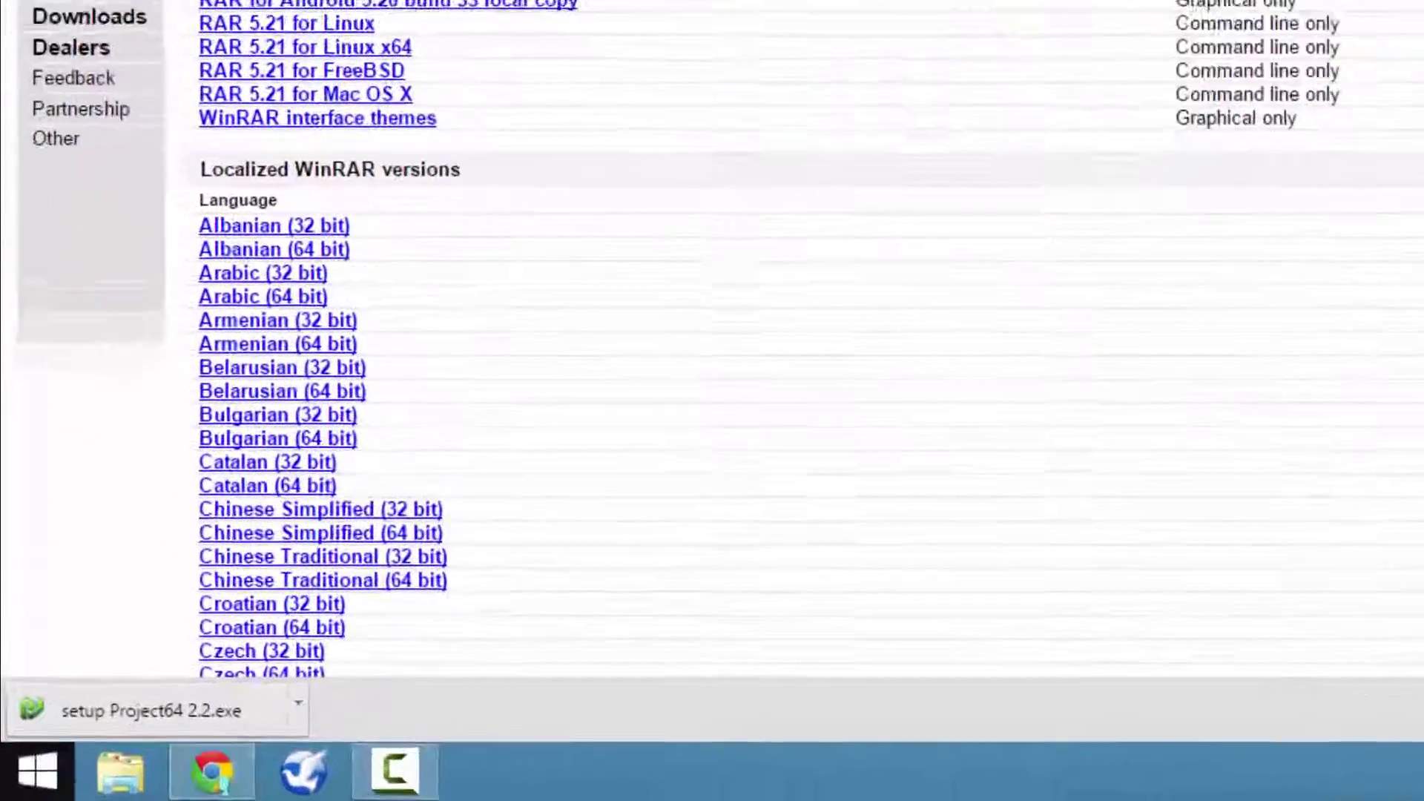
right_click(23, 779)
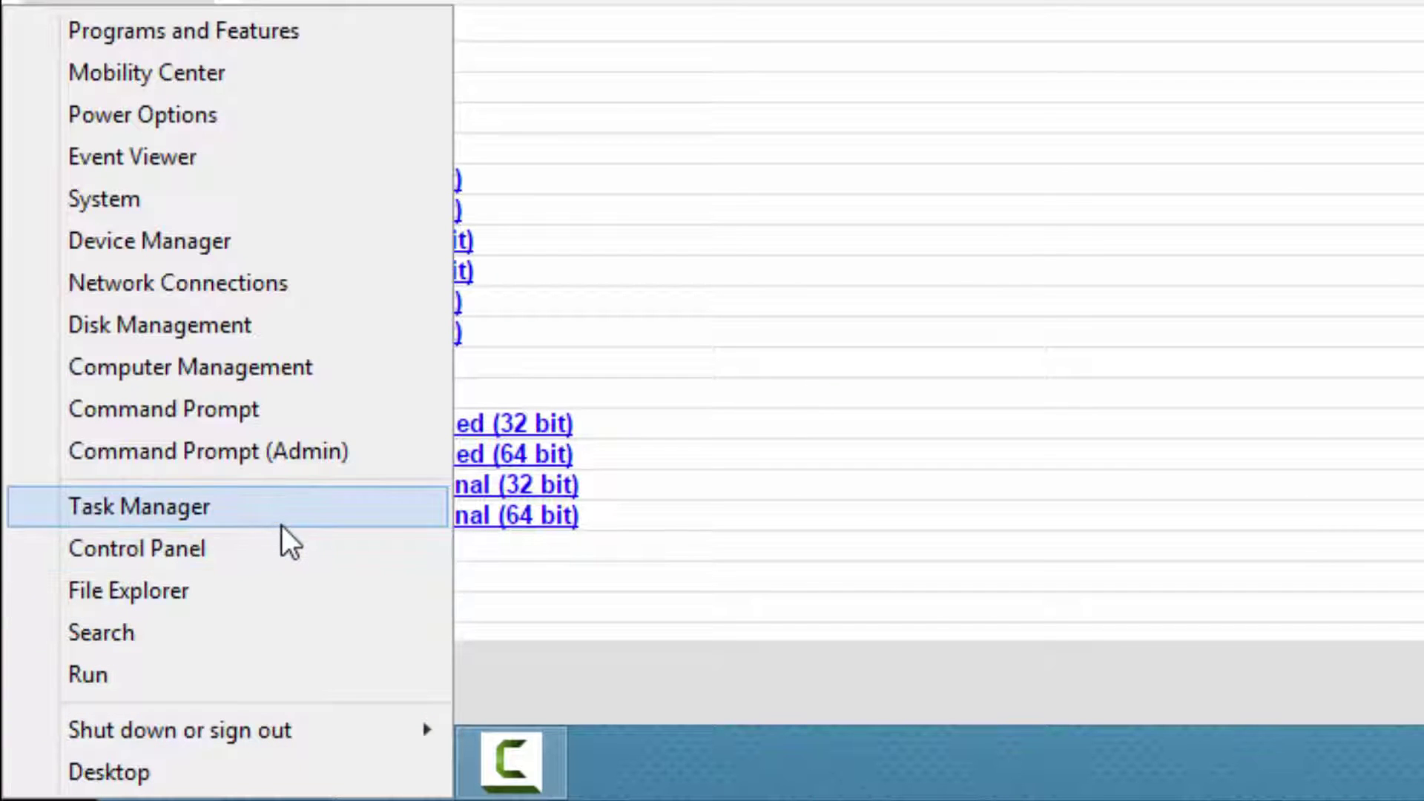
click(272, 547)
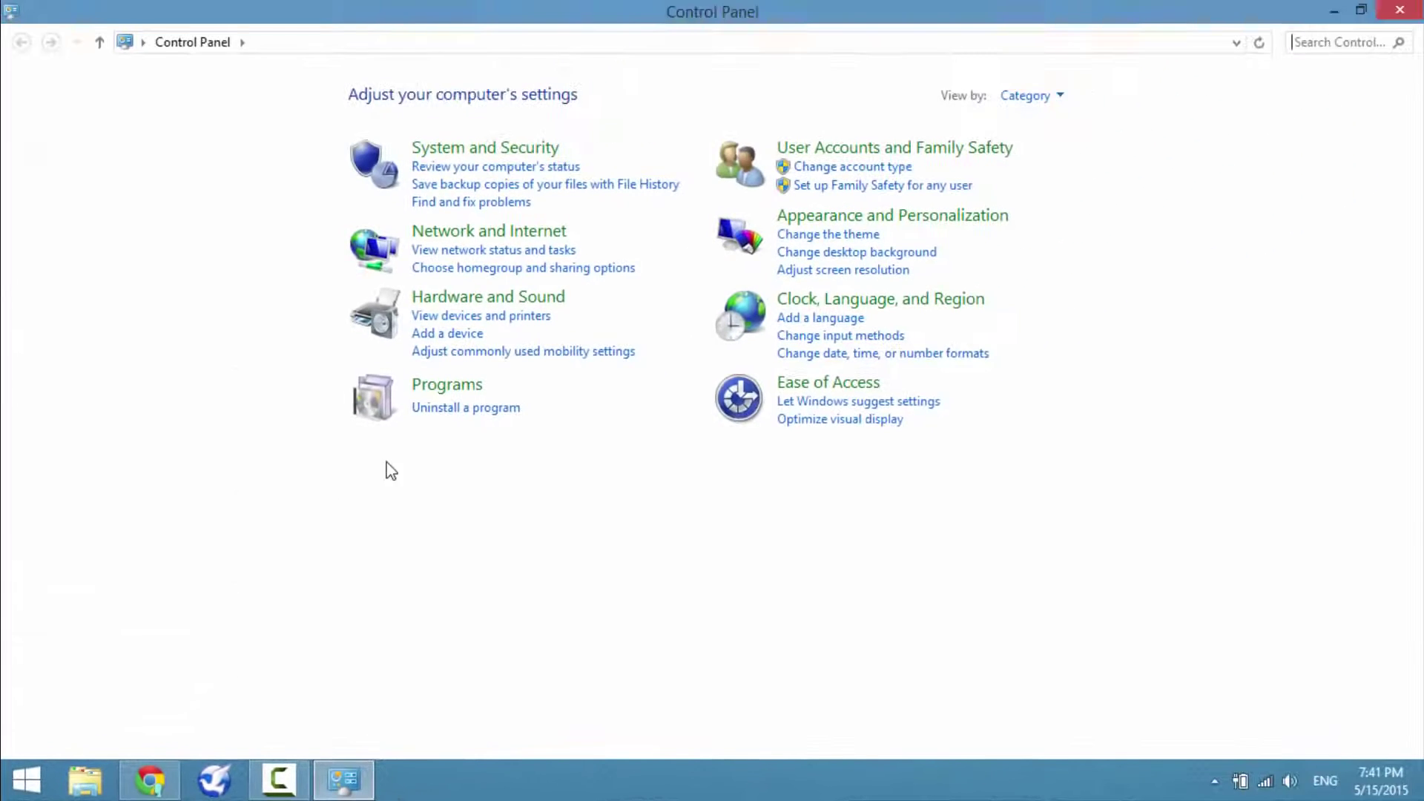
click(1297, 59)
text(s)
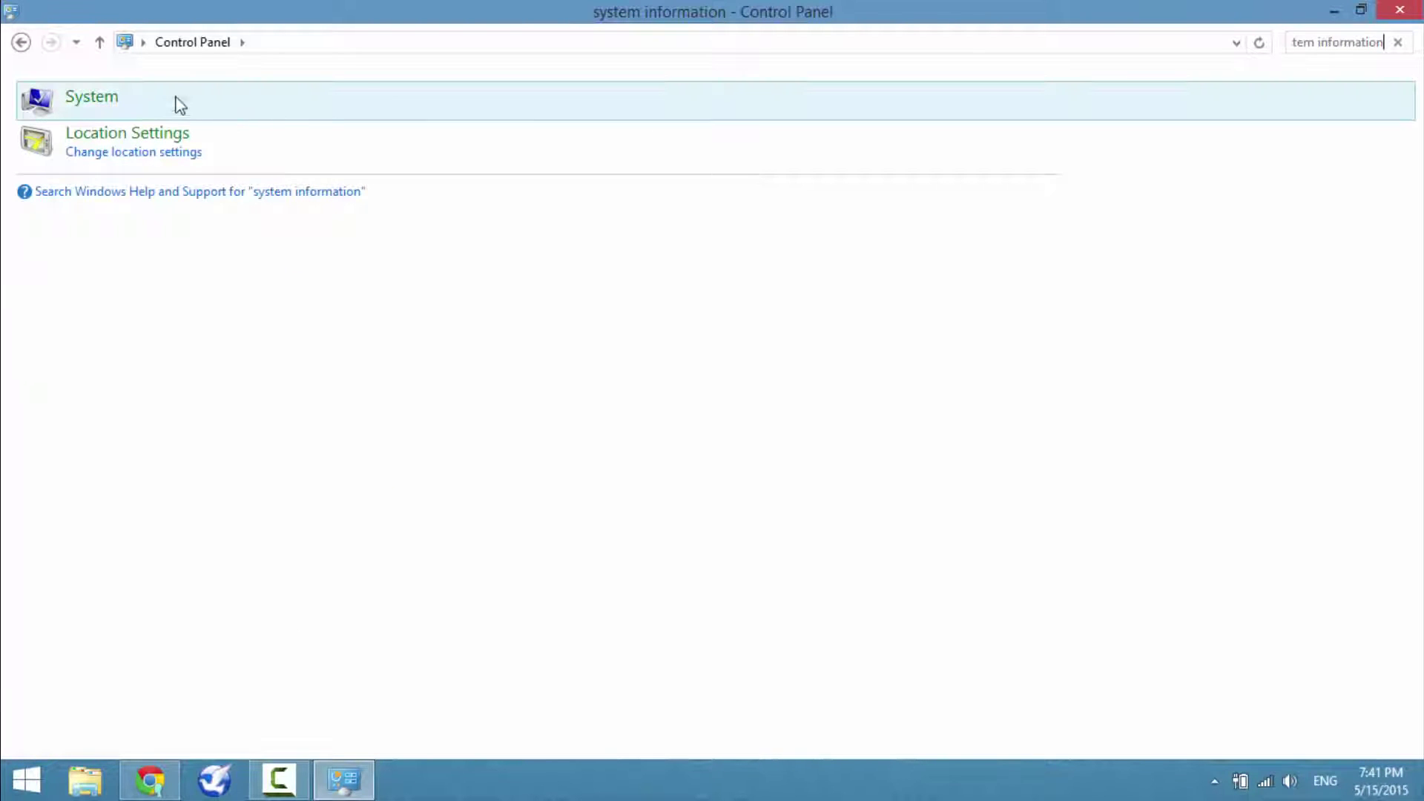
click(73, 98)
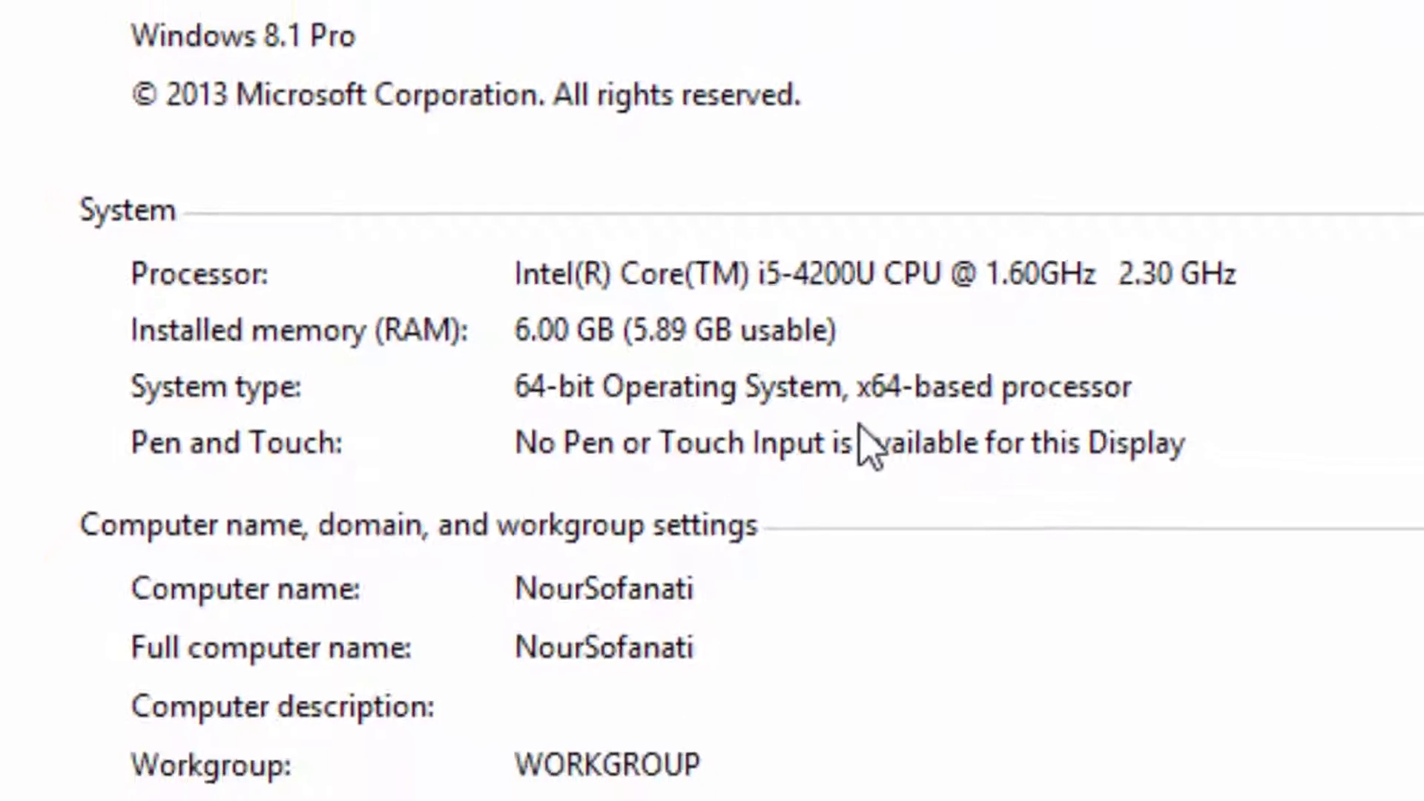
click(1409, 12)
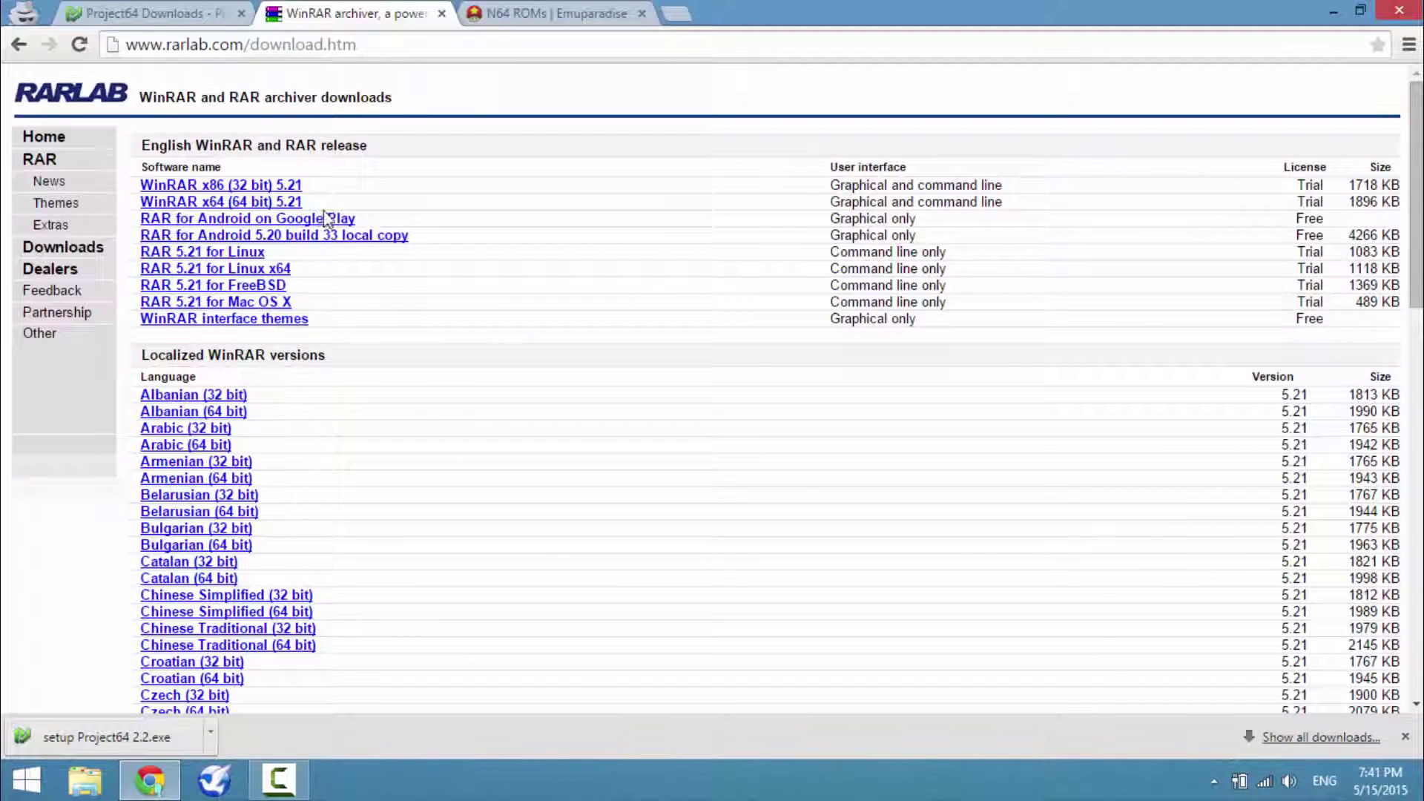
- Download and keep the WinRAR x64 5.21 installer, then browse Emuparadise's Most Downloaded N64 list
click(293, 203)
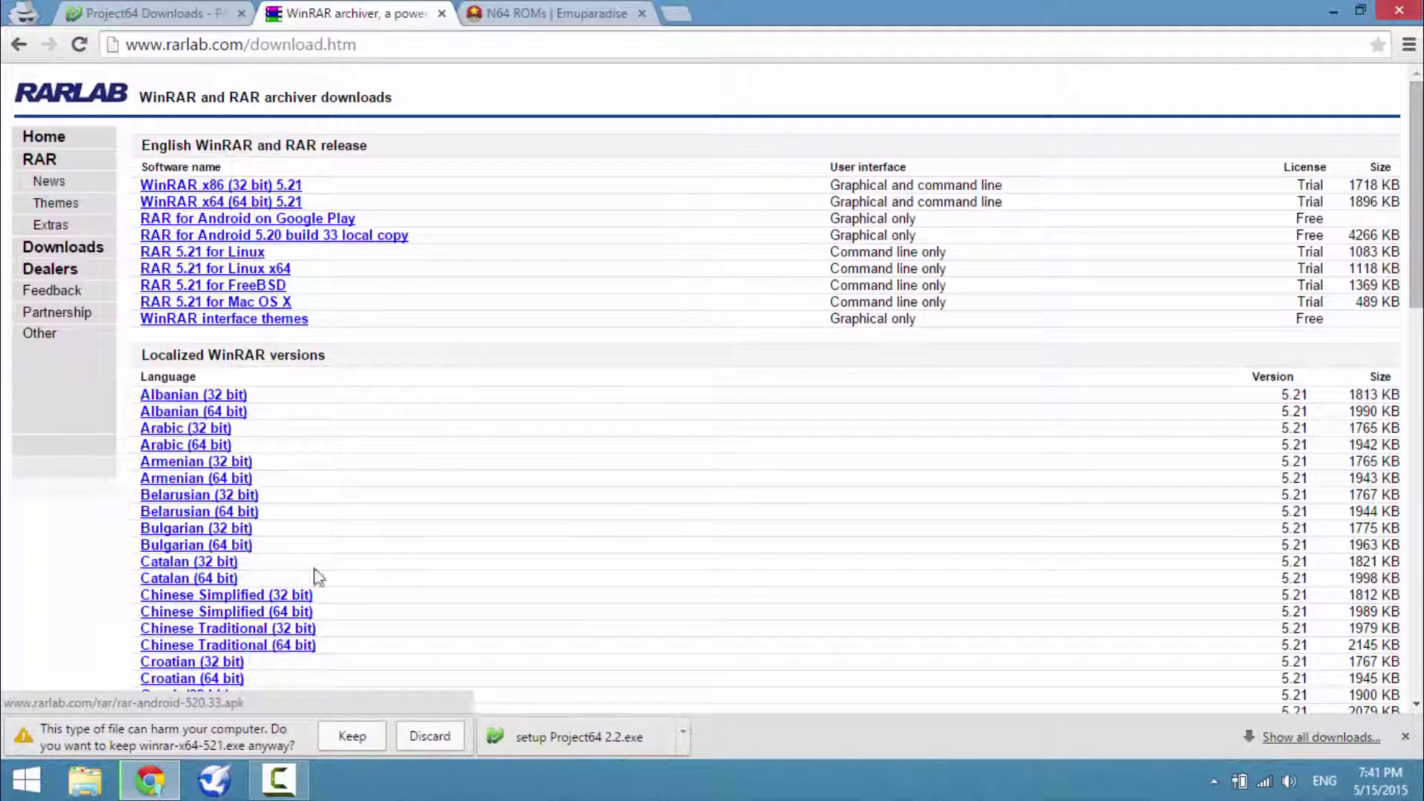
click(330, 736)
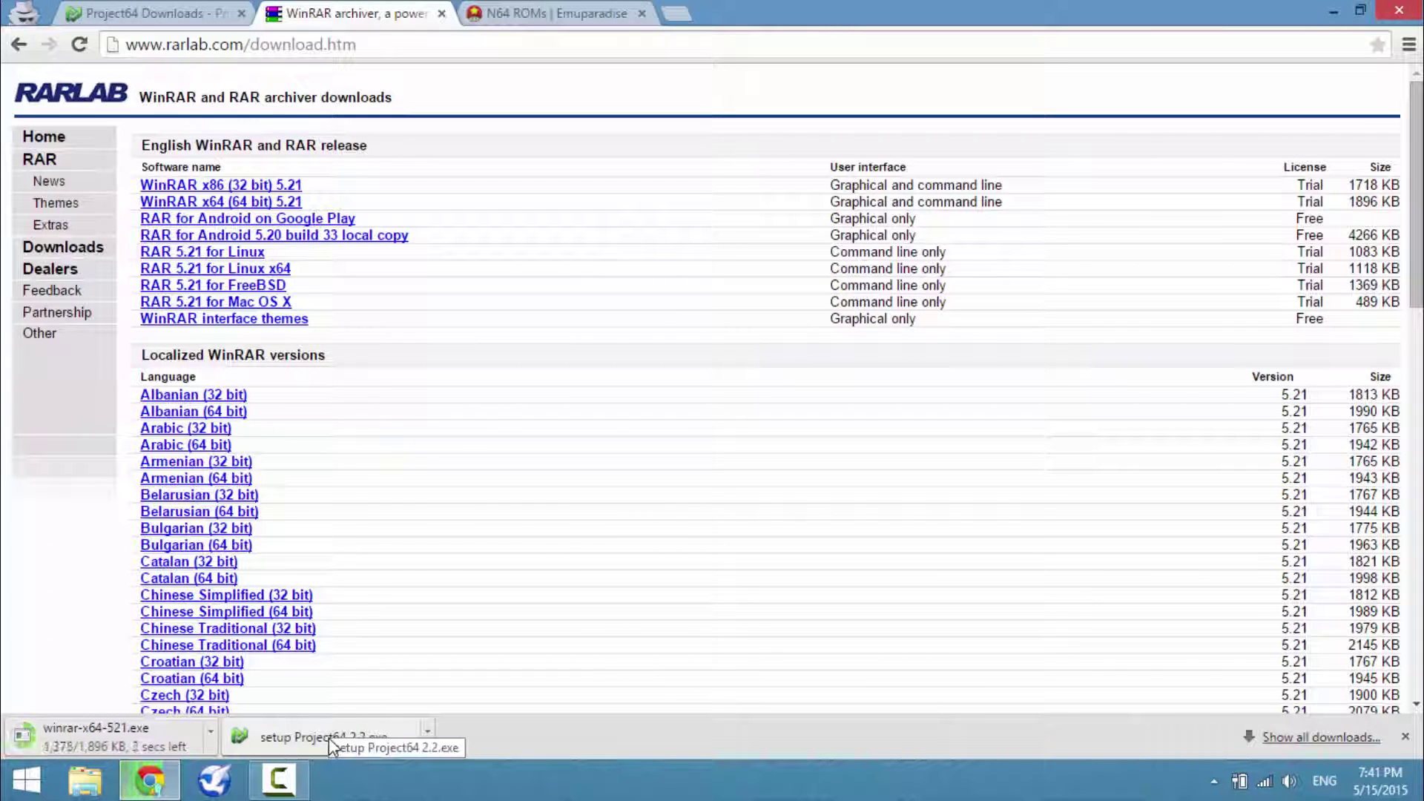
click(531, 16)
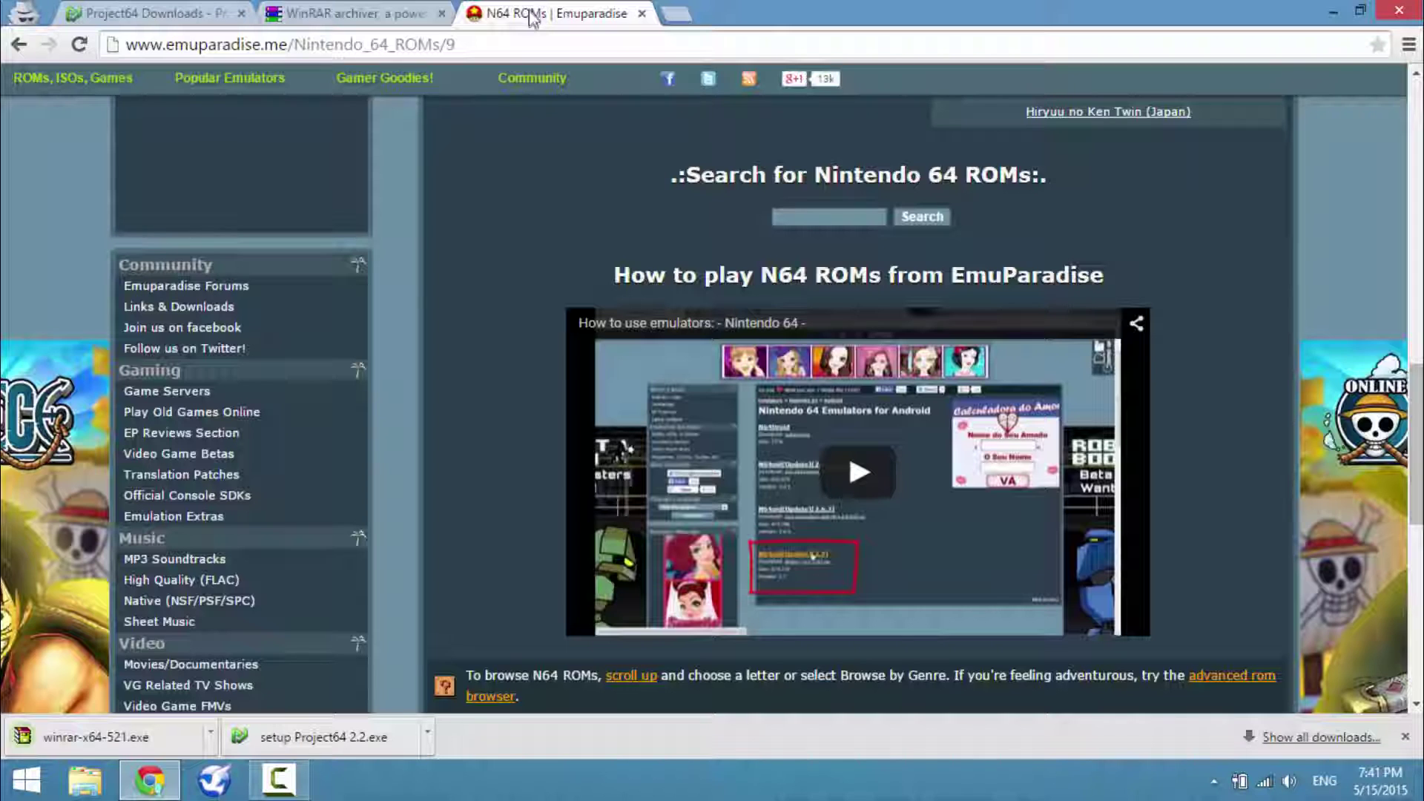
scroll(496, 188, up, 9)
scroll(496, 188, up, 7)
scroll(497, 188, down, 5)
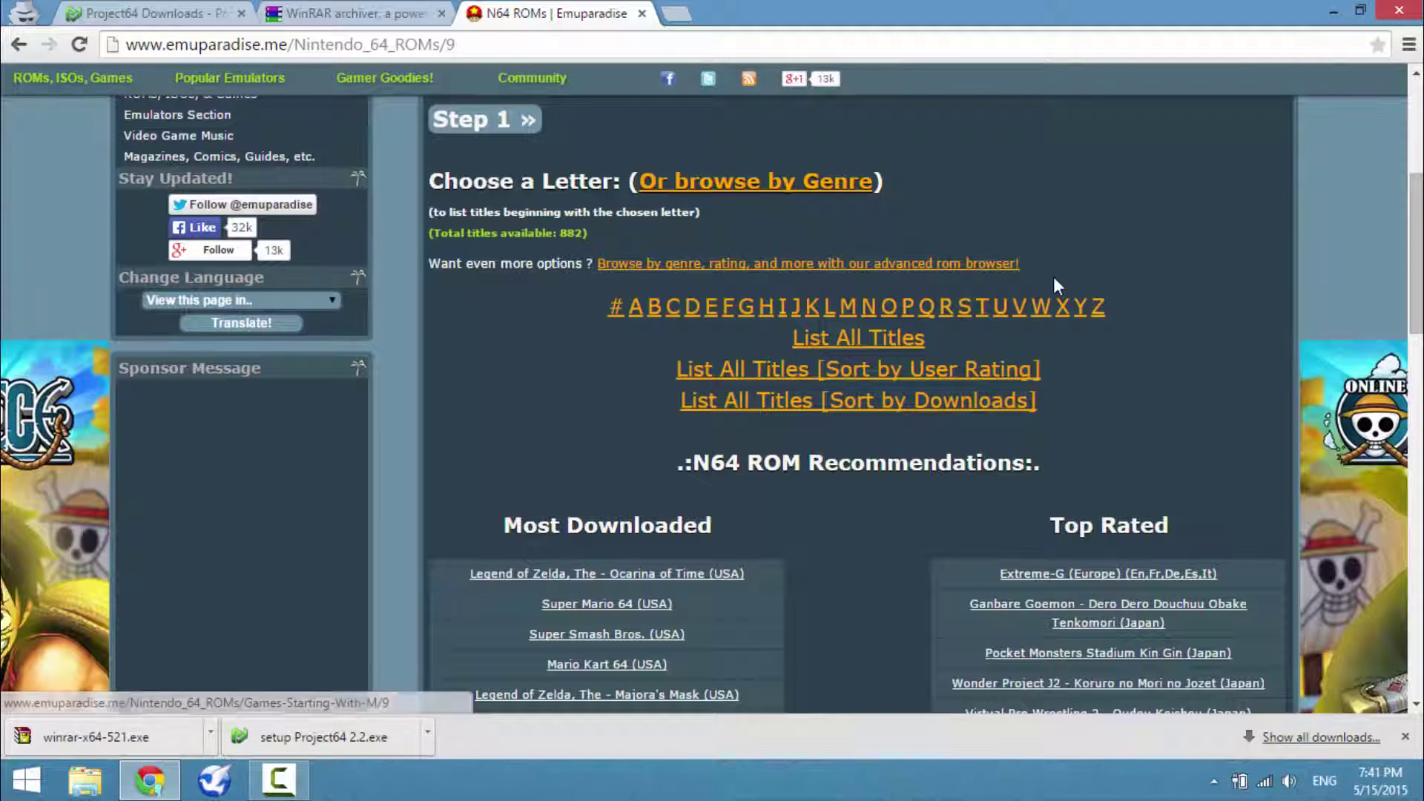
scroll(860, 568, down, 4)
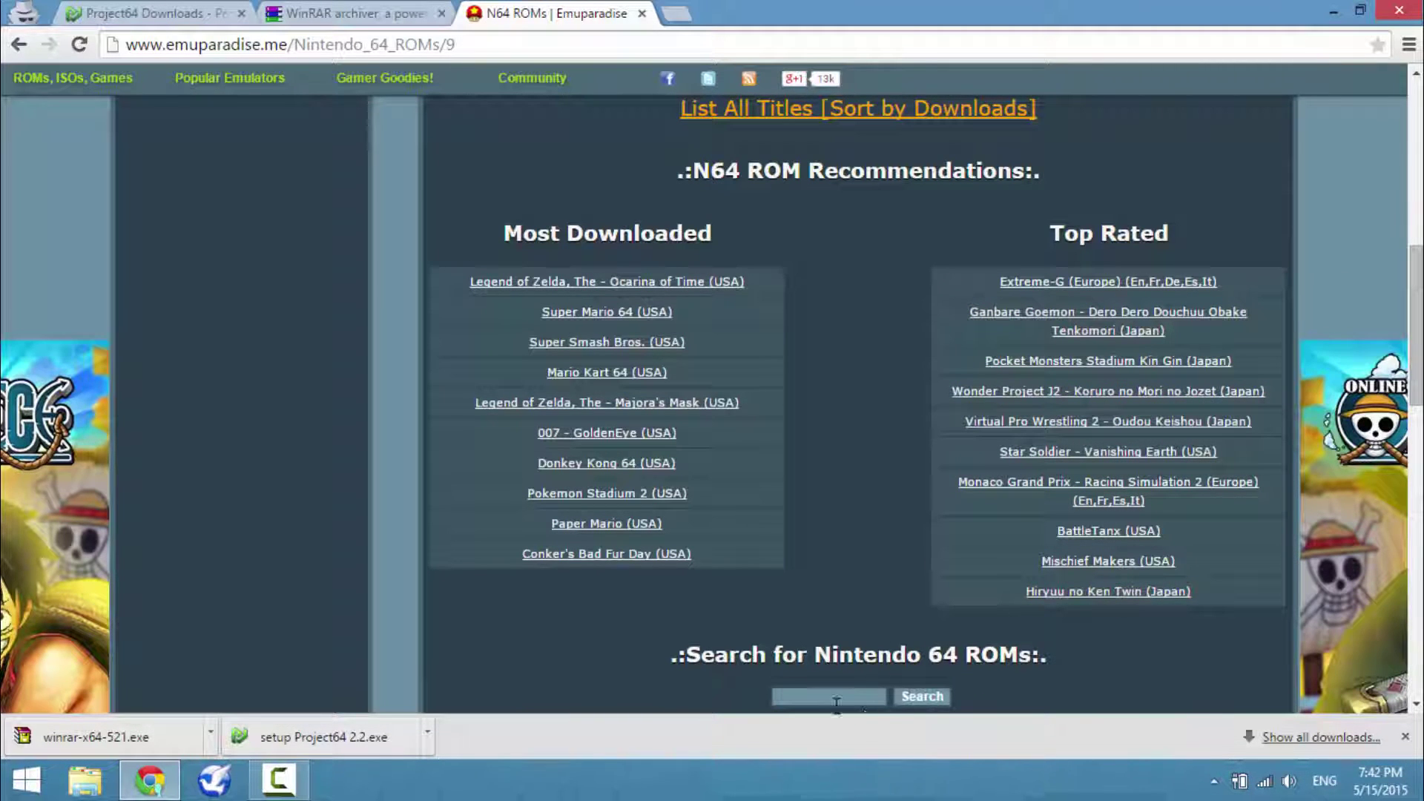
- Open the Super Smash Bros. (USA) ROM page and go to its download page
click(648, 351)
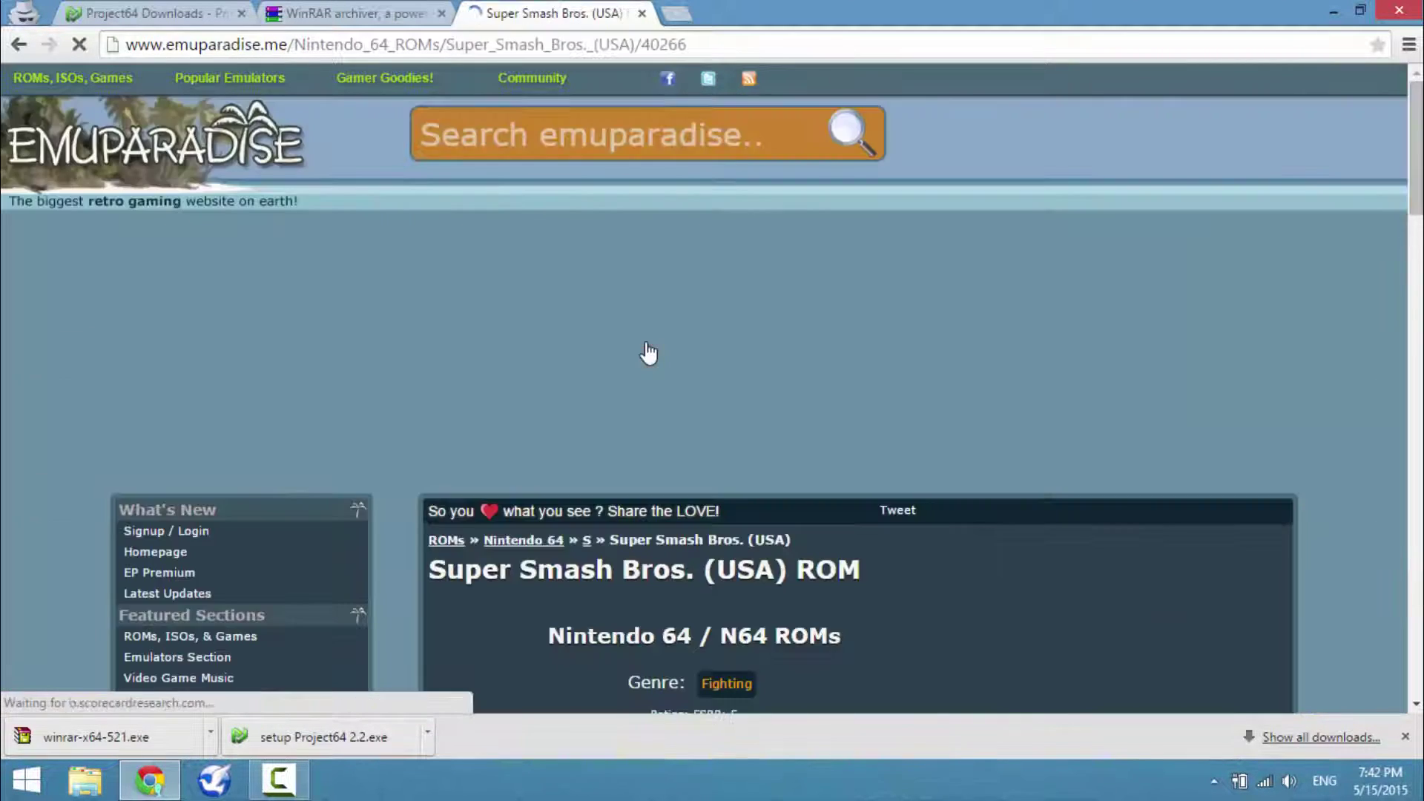
scroll(647, 350, down, 6)
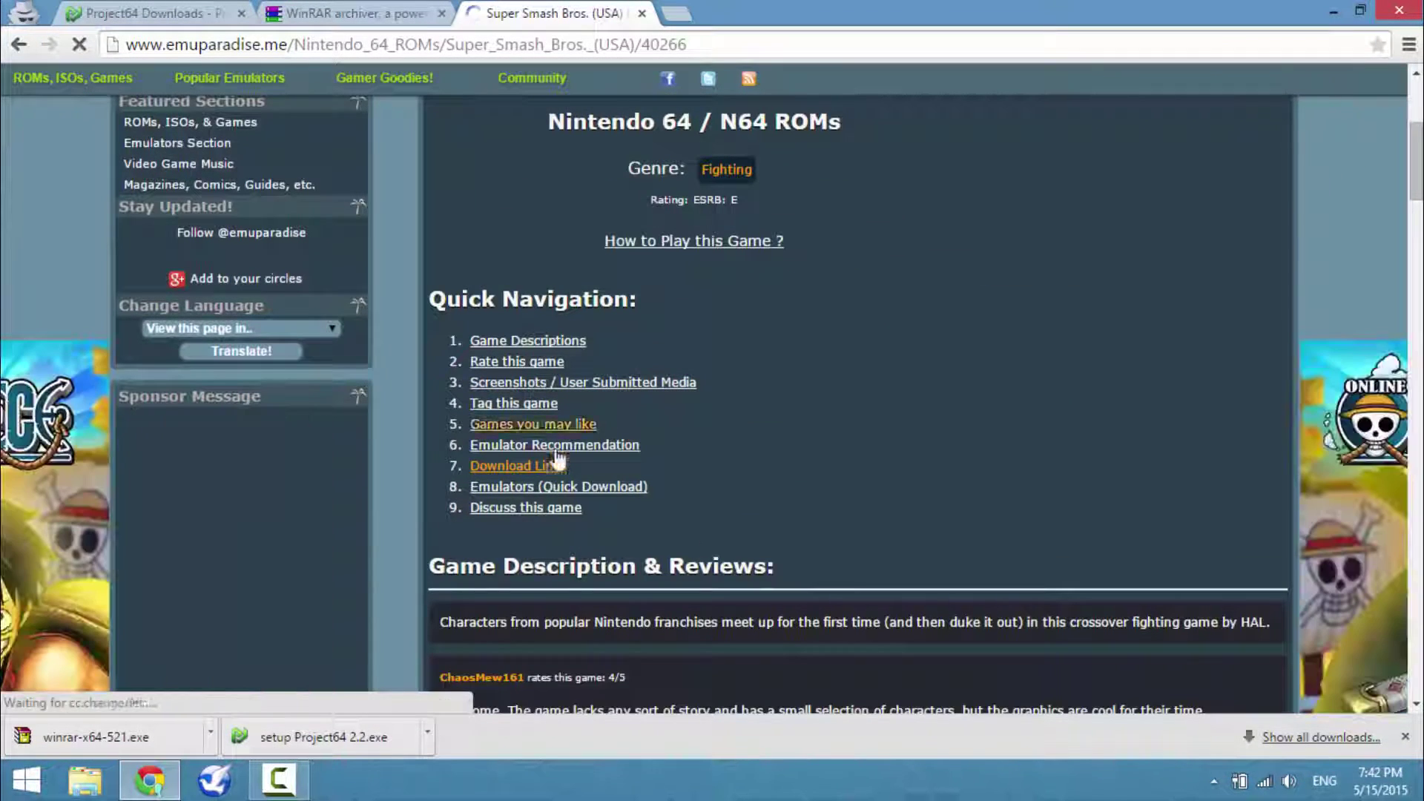
click(549, 466)
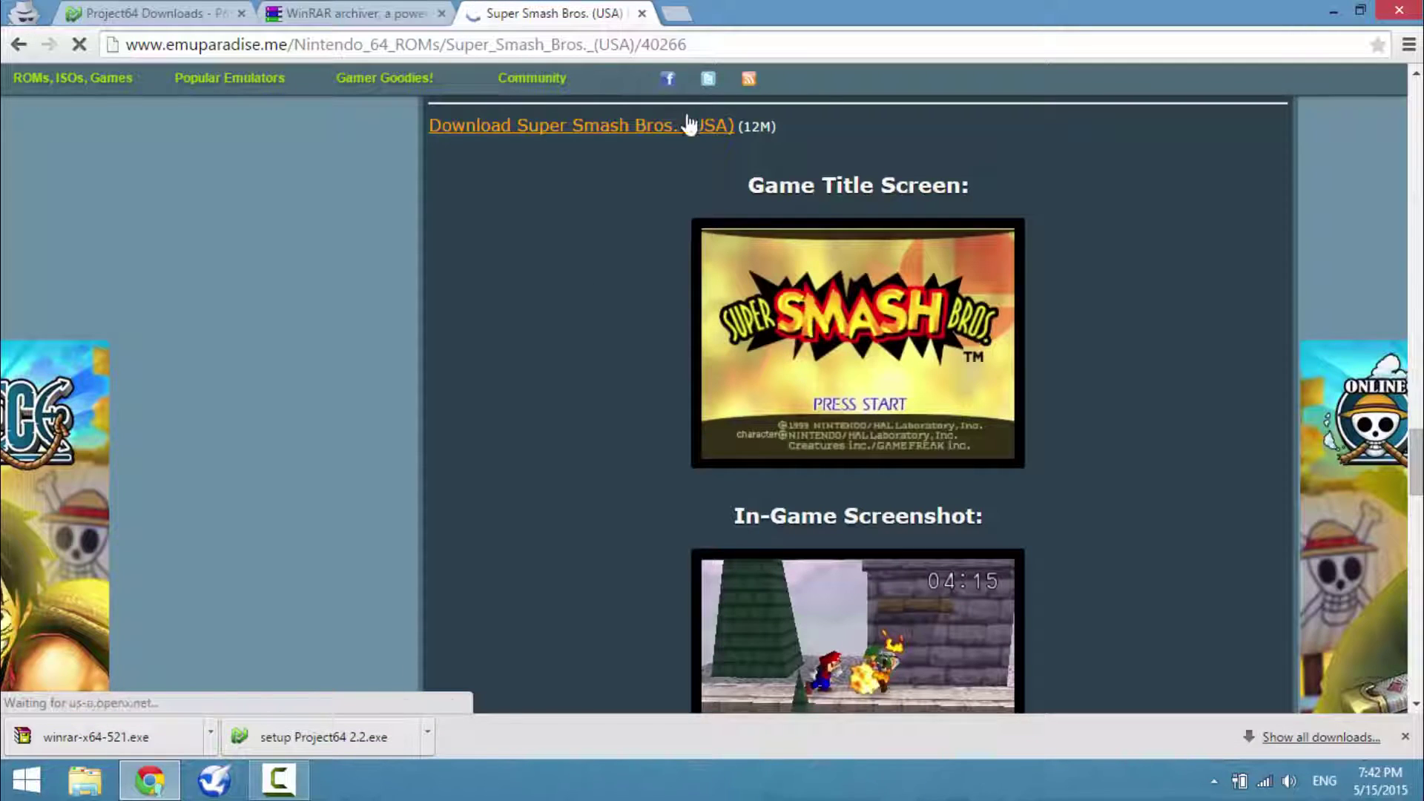
click(680, 128)
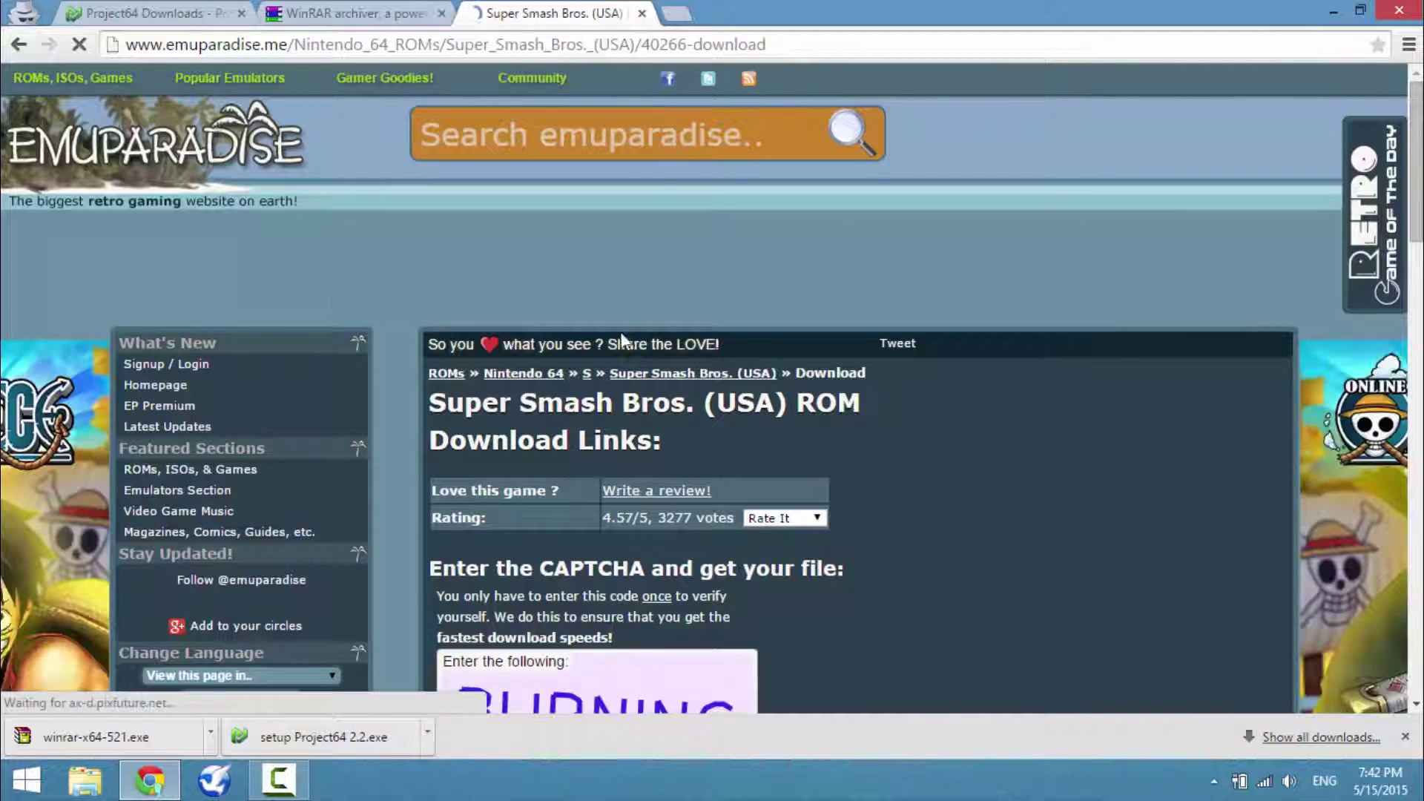
- Enter the CAPTCHA answer, verify, and scroll to the 12M direct download link
scroll(635, 564, down, 4)
scroll(635, 563, down, 3)
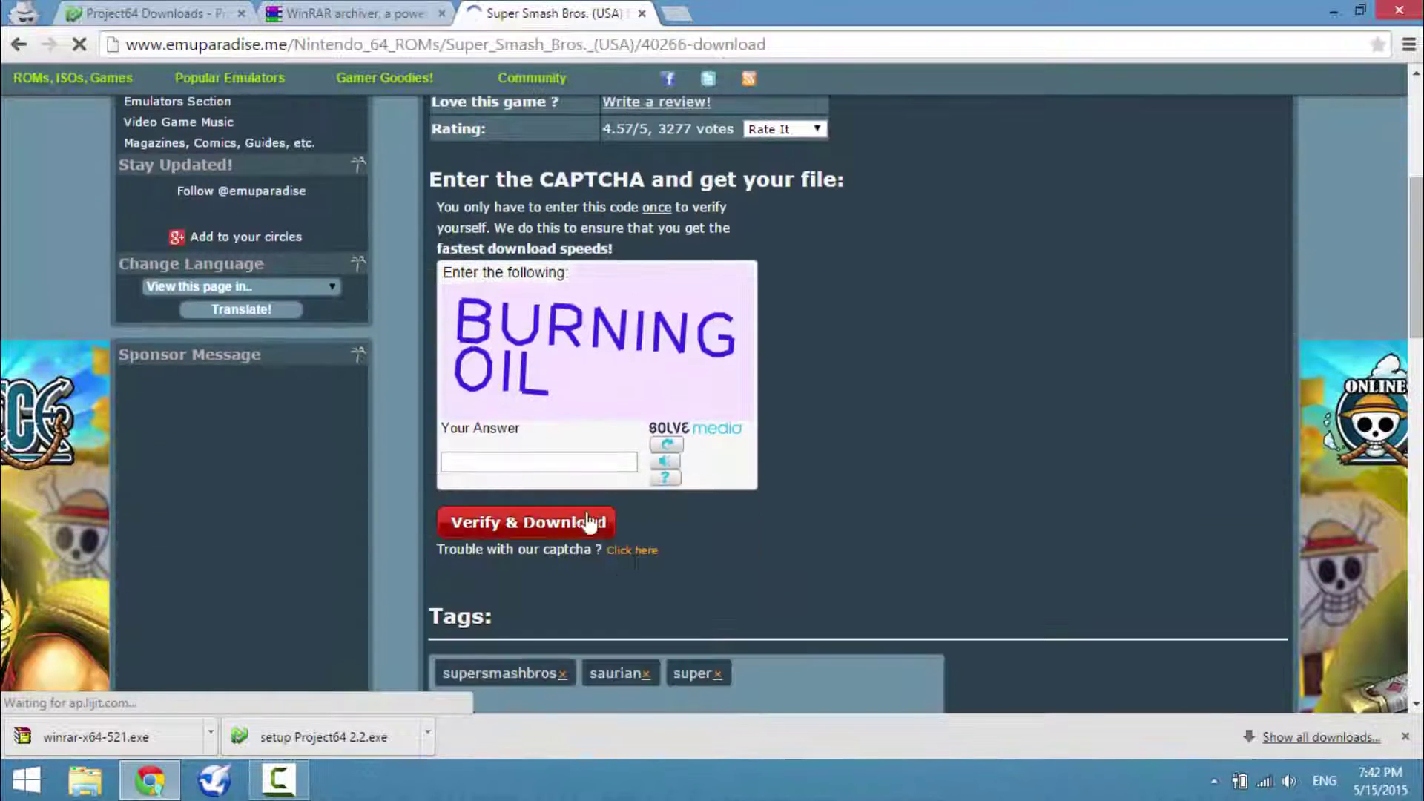
click(614, 463)
text(BURNING)
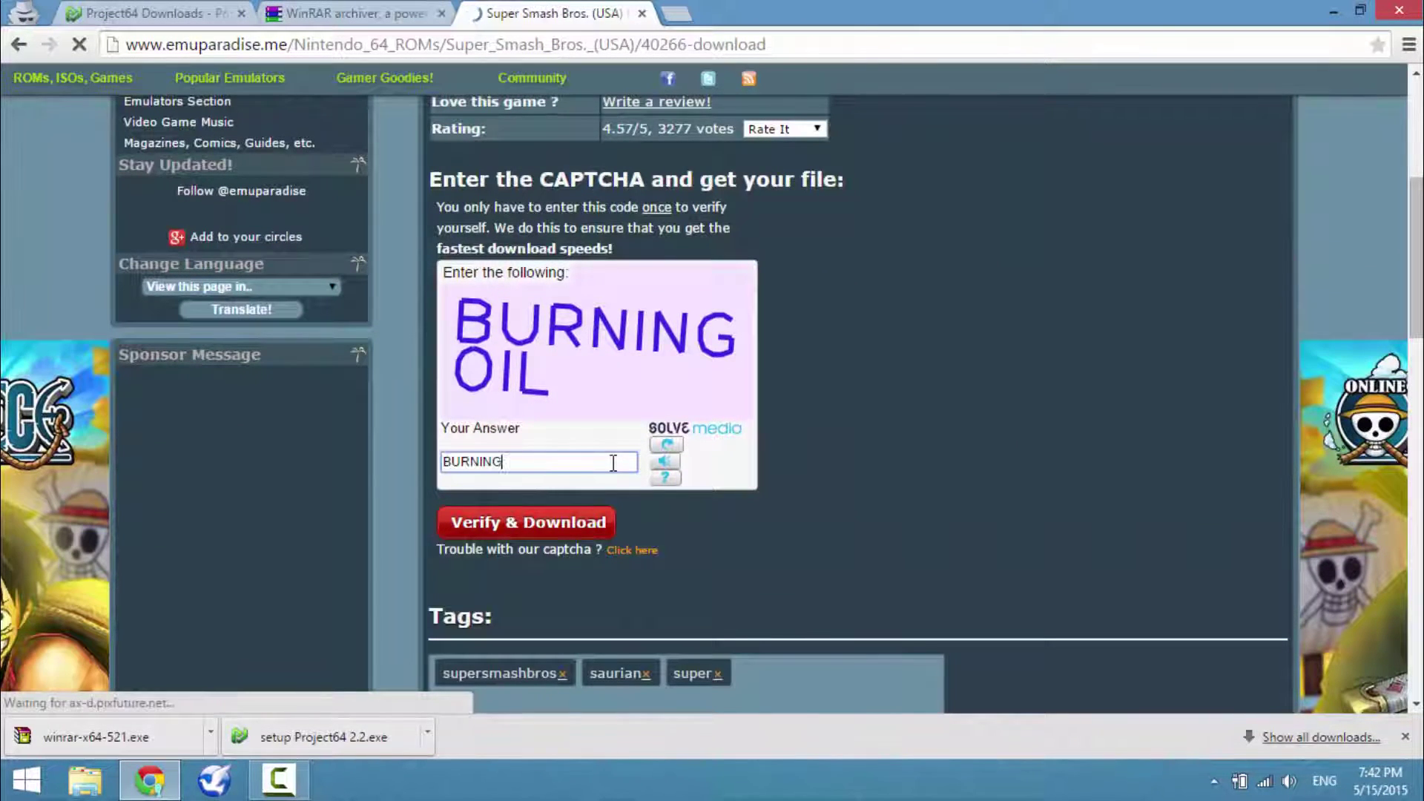
text(OIL)
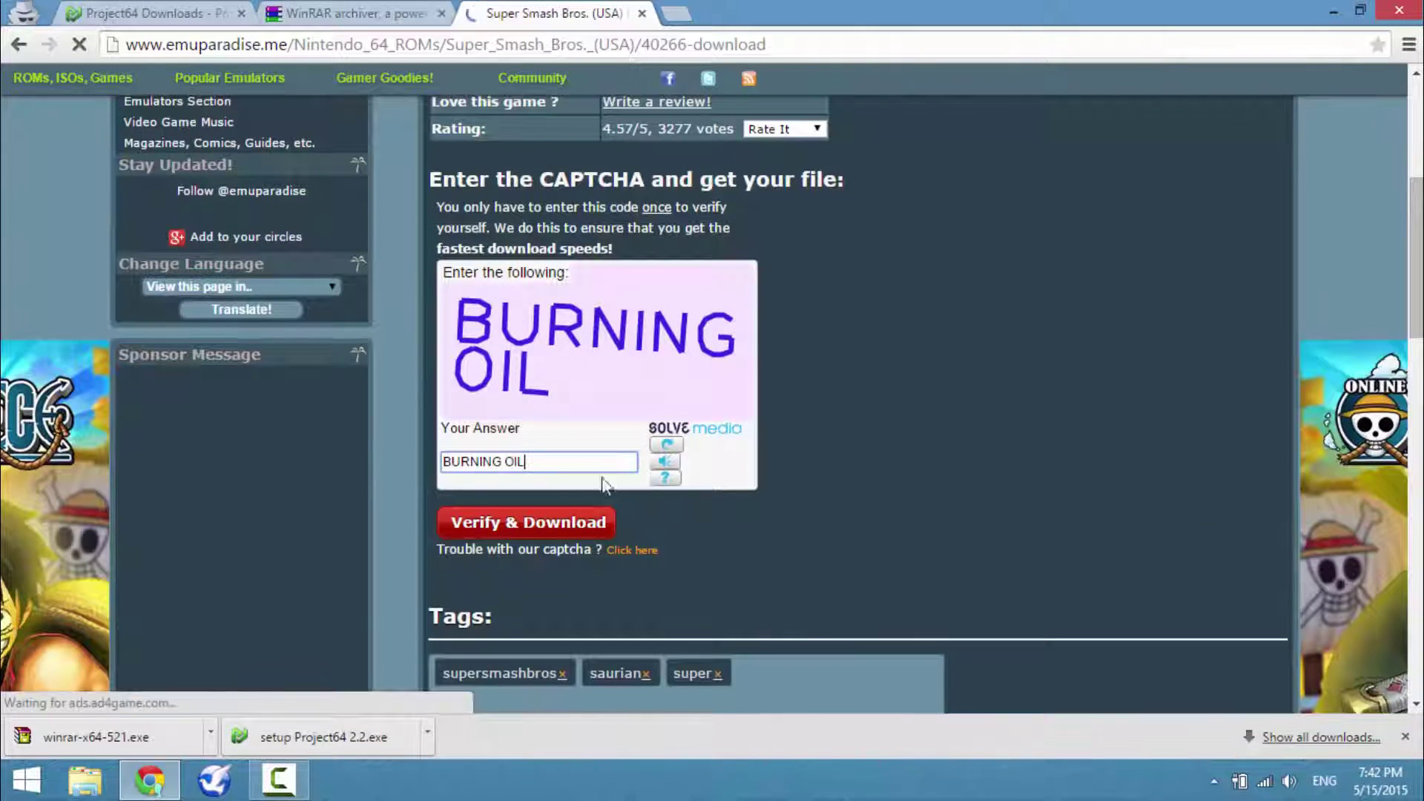
click(586, 514)
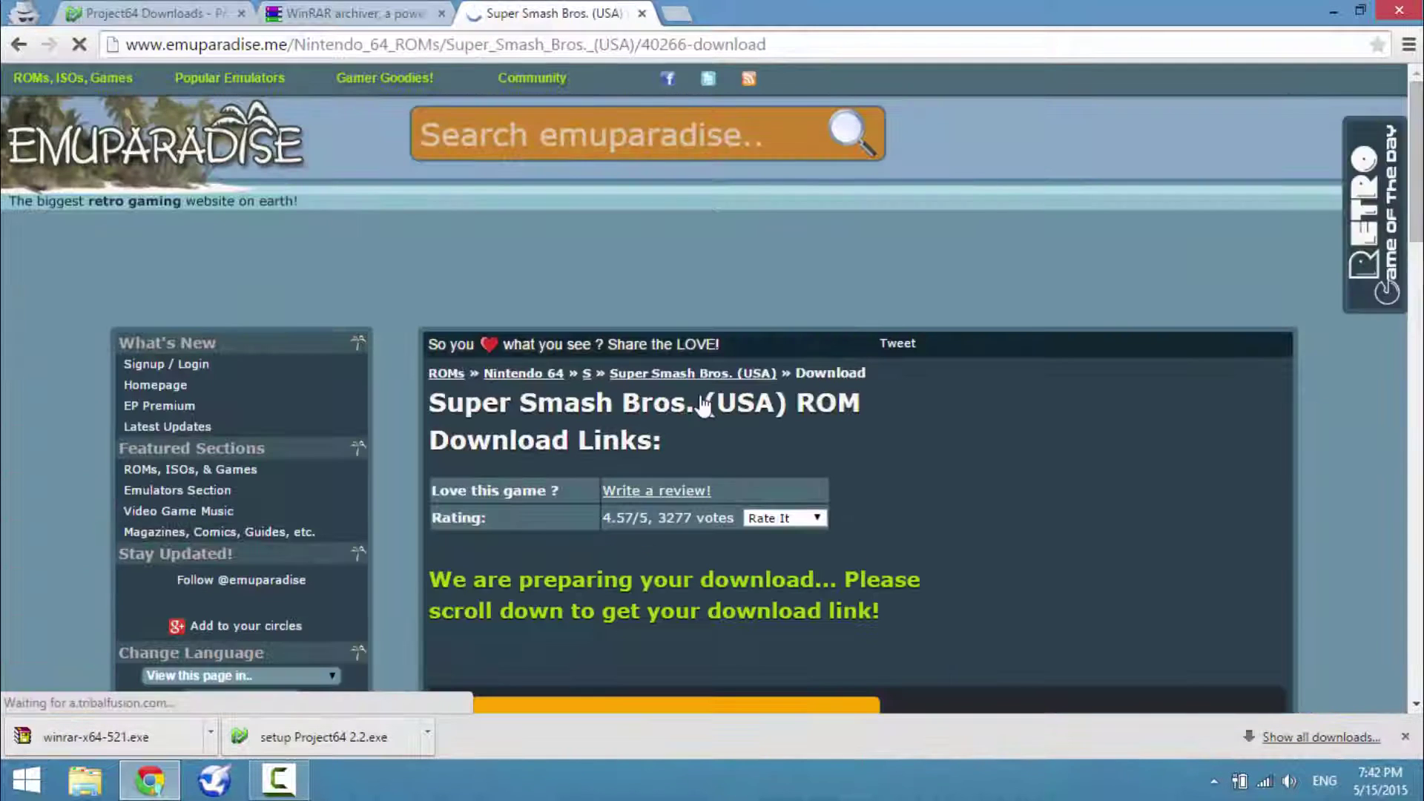
scroll(705, 400, down, 1)
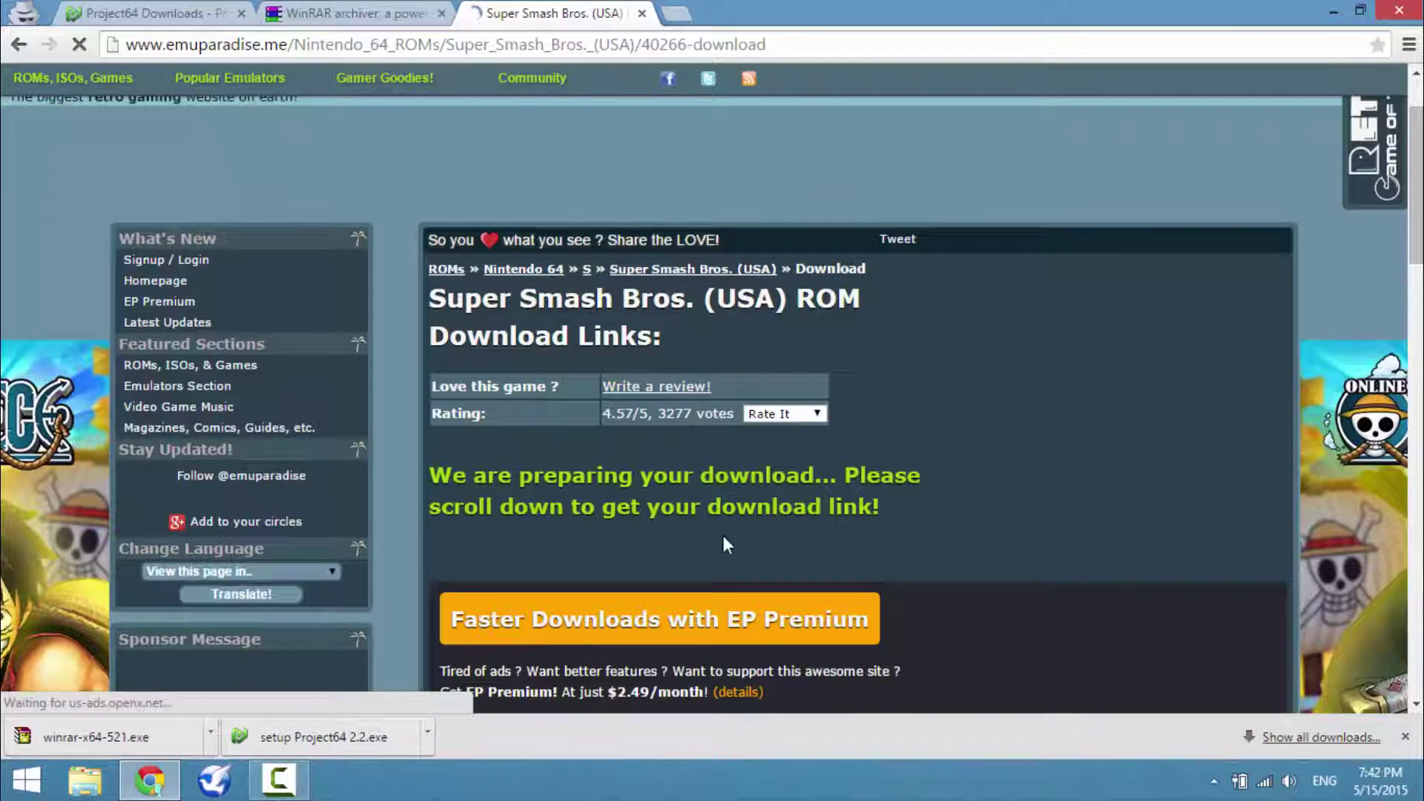
scroll(723, 539, down, 4)
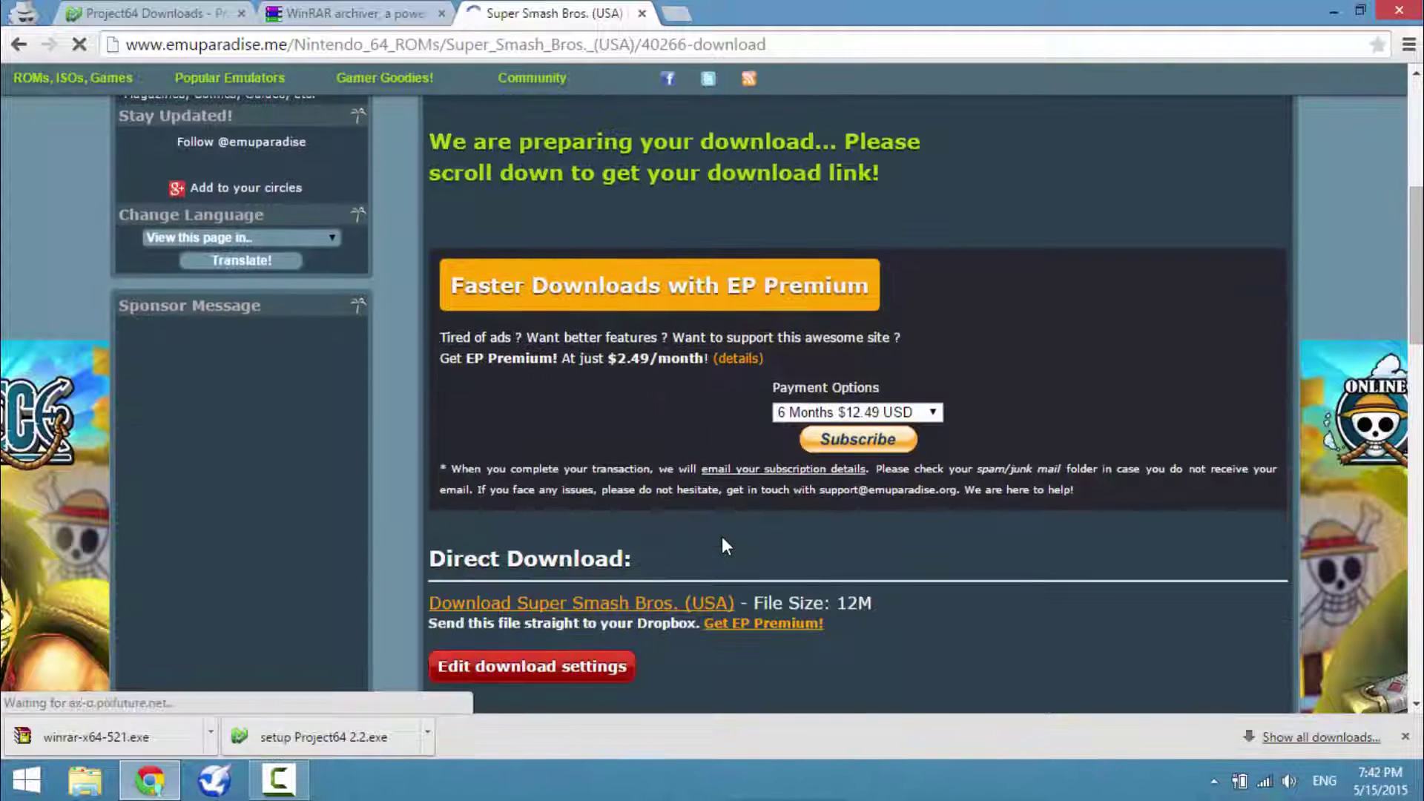
scroll(723, 537, down, 3)
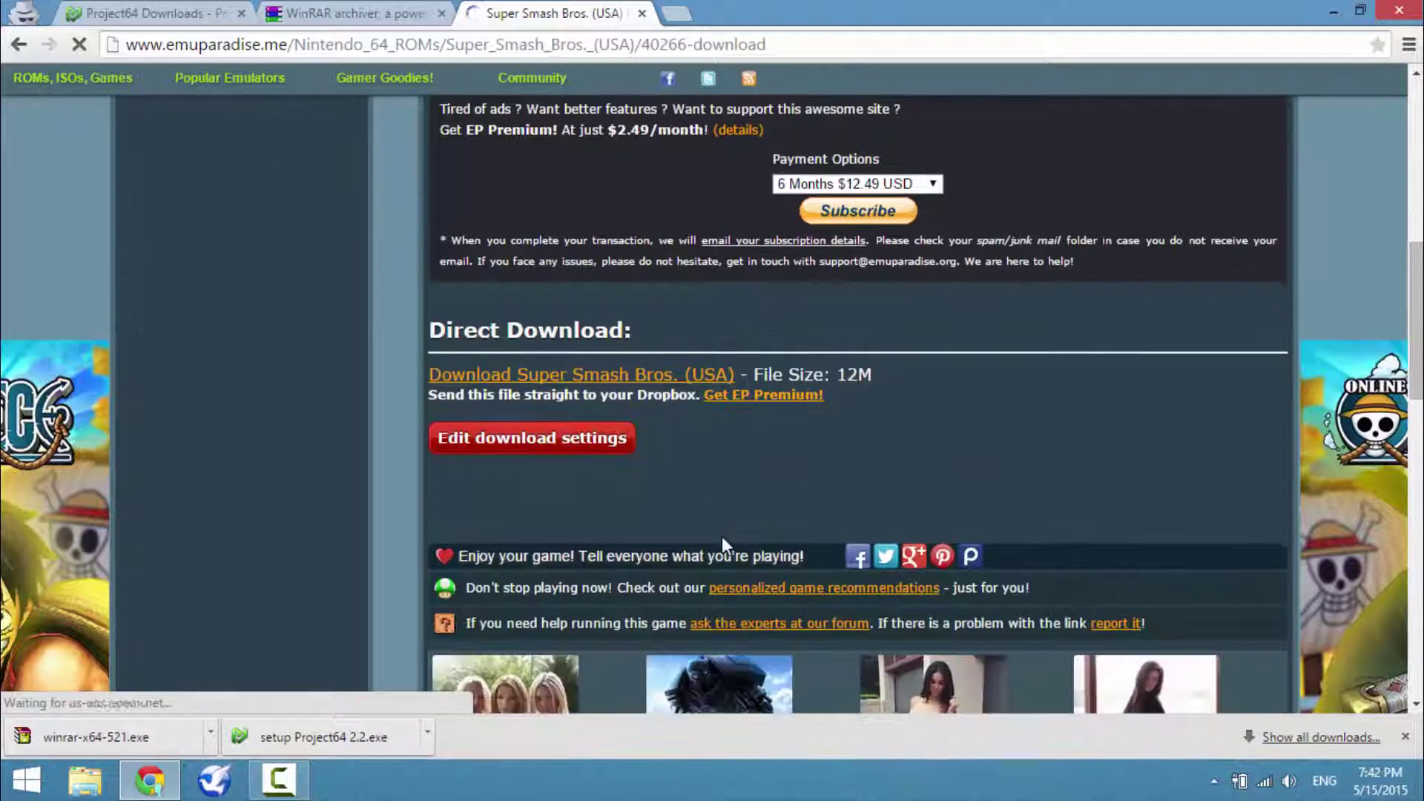
- Download the Super Smash Bros. (USA) ROM zip from the Direct Download link
click(690, 377)
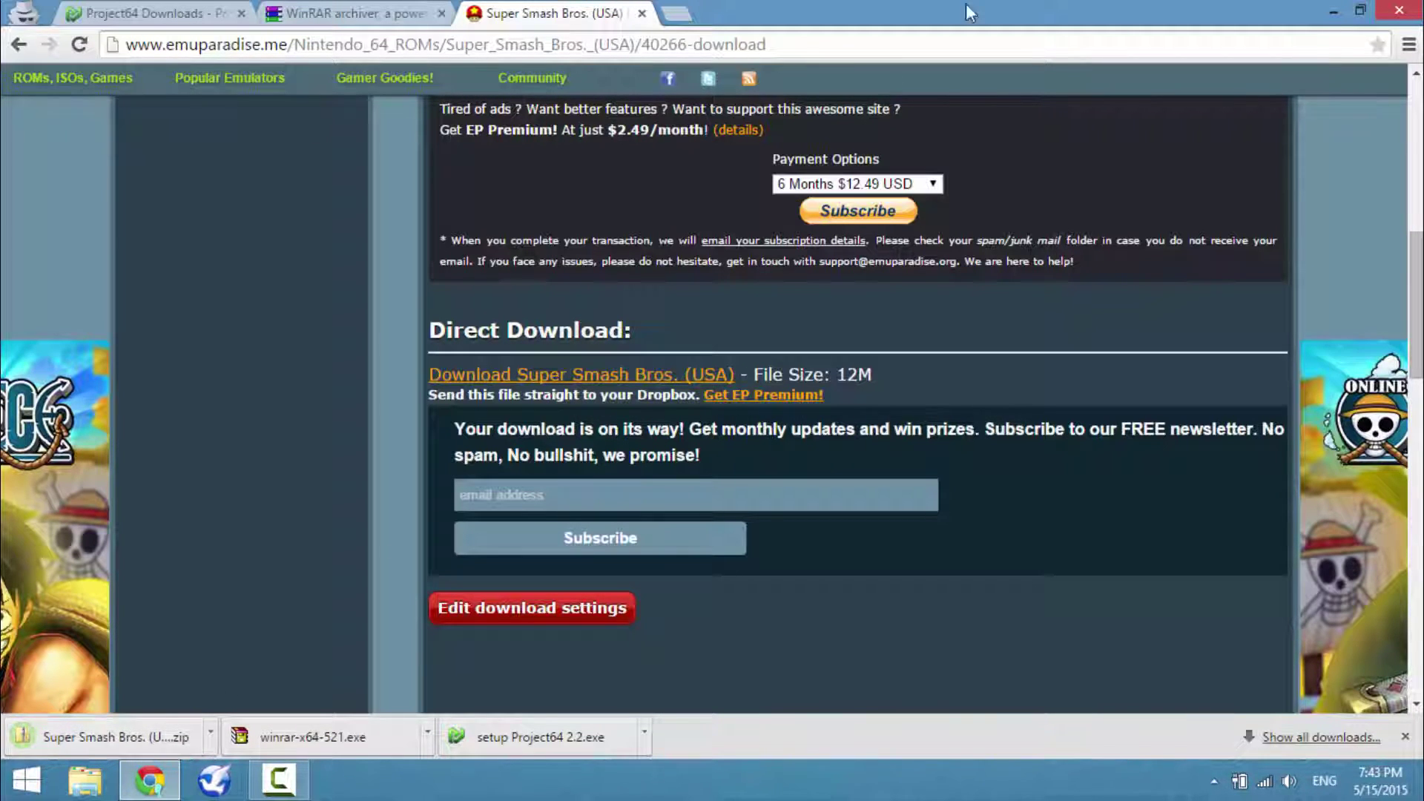
- Snap Chrome right and the N64 Emulator folder left, then open the Downloads folder
key(super+Right)
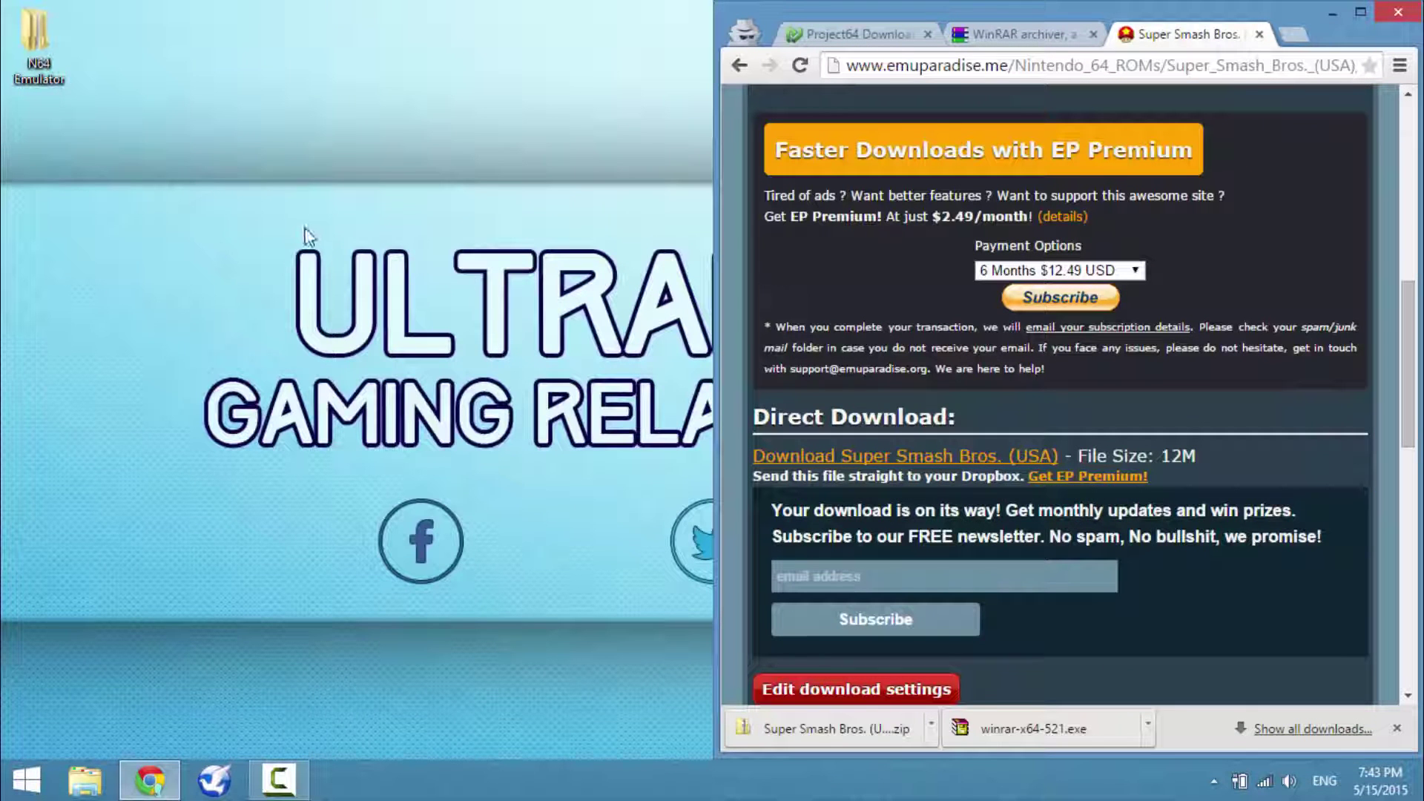
double_click(37, 51)
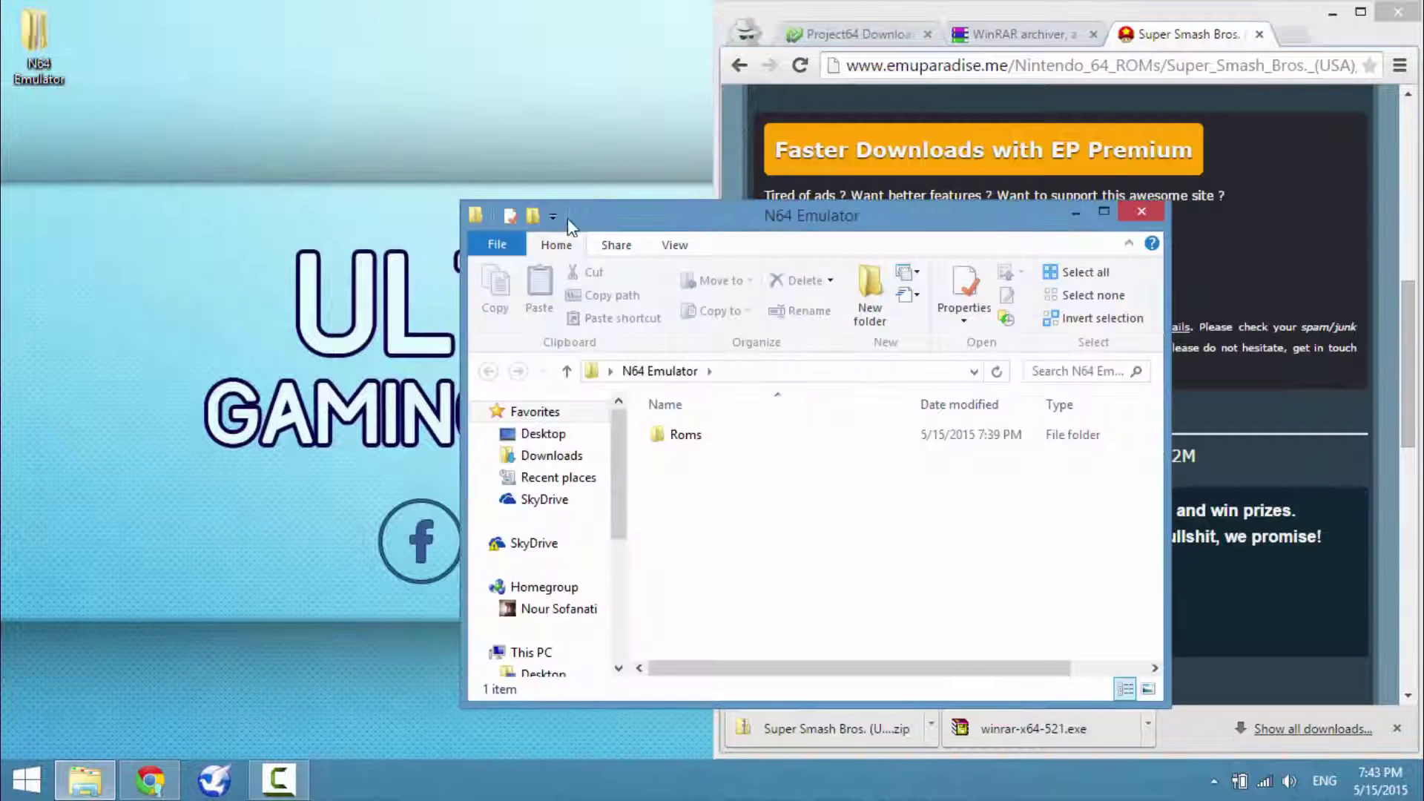
drag(586, 218, 9, 238)
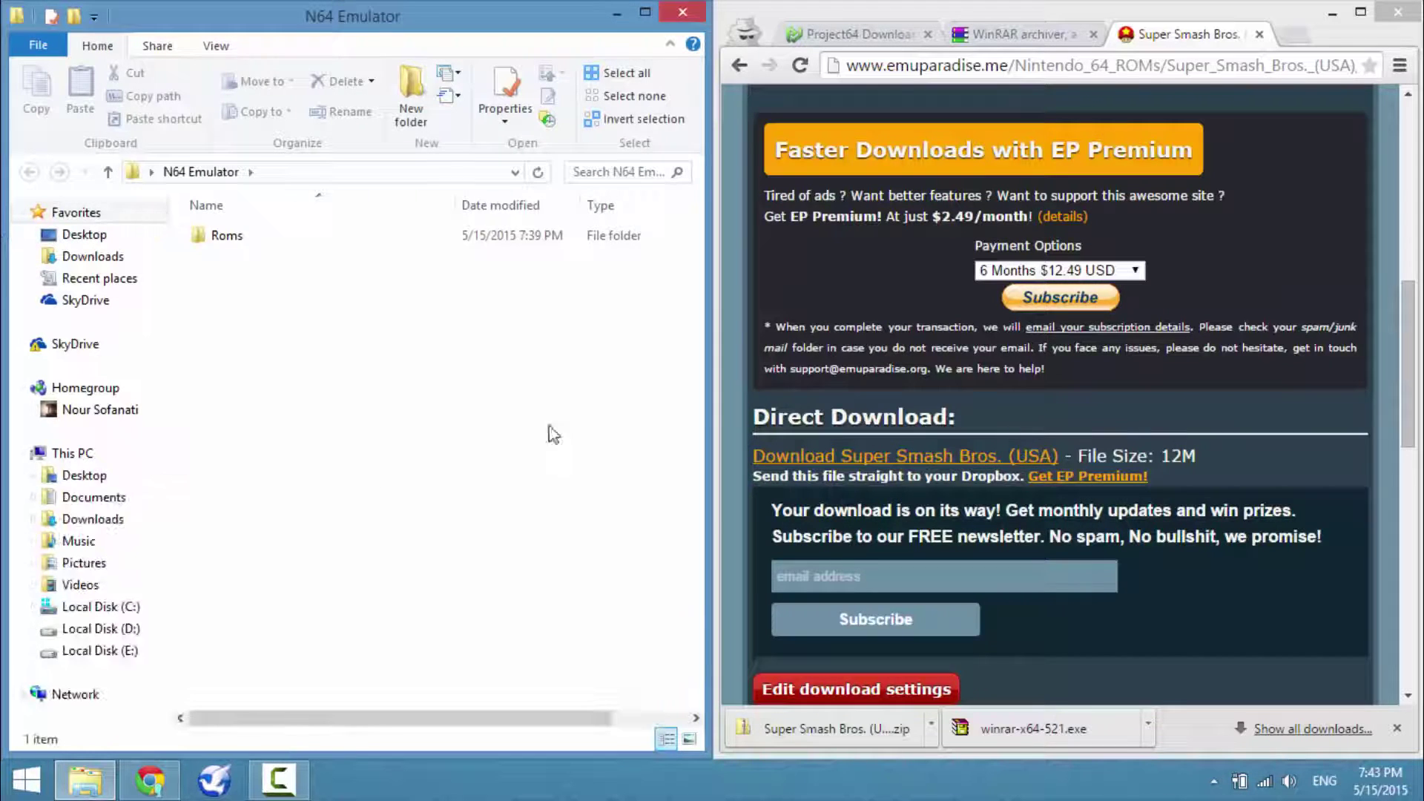
click(1285, 731)
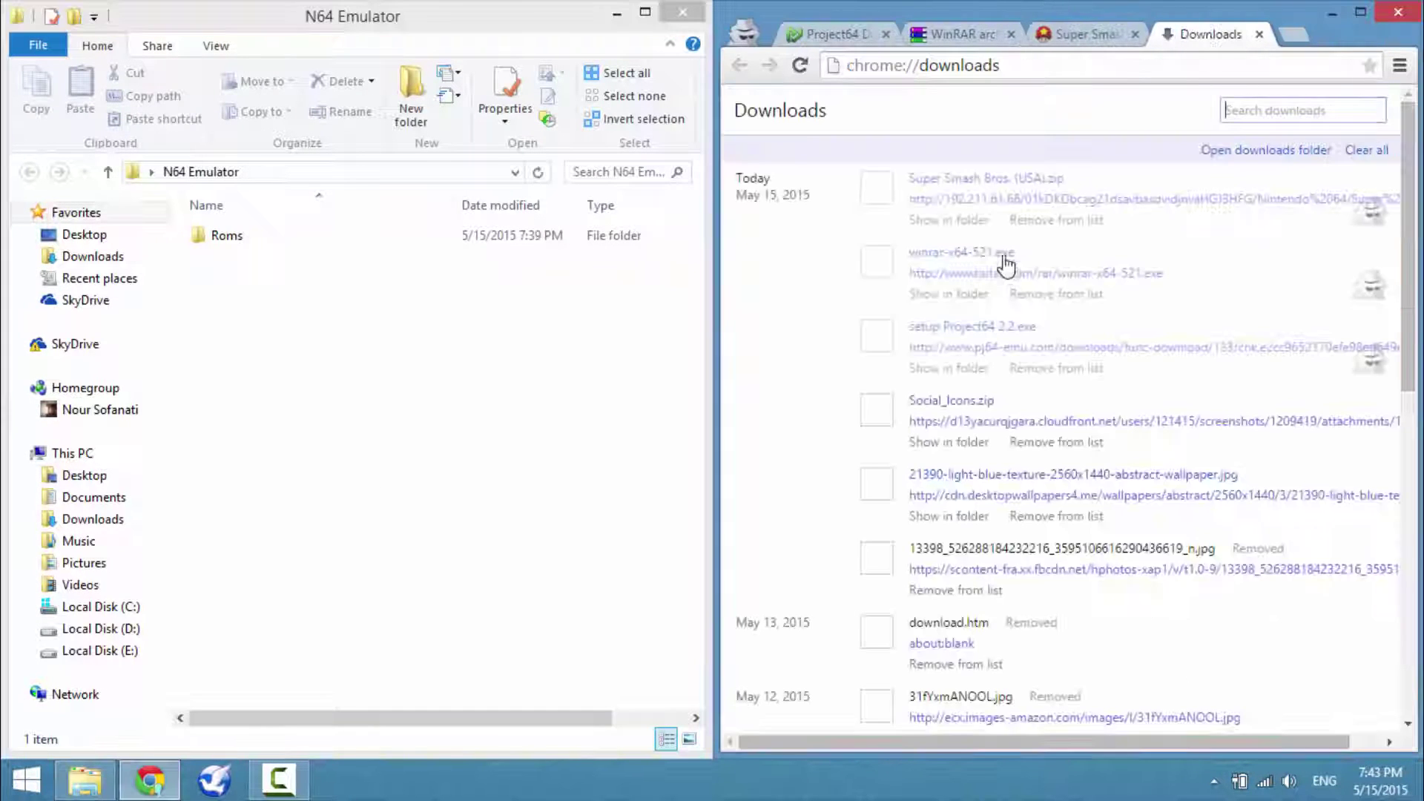
click(963, 295)
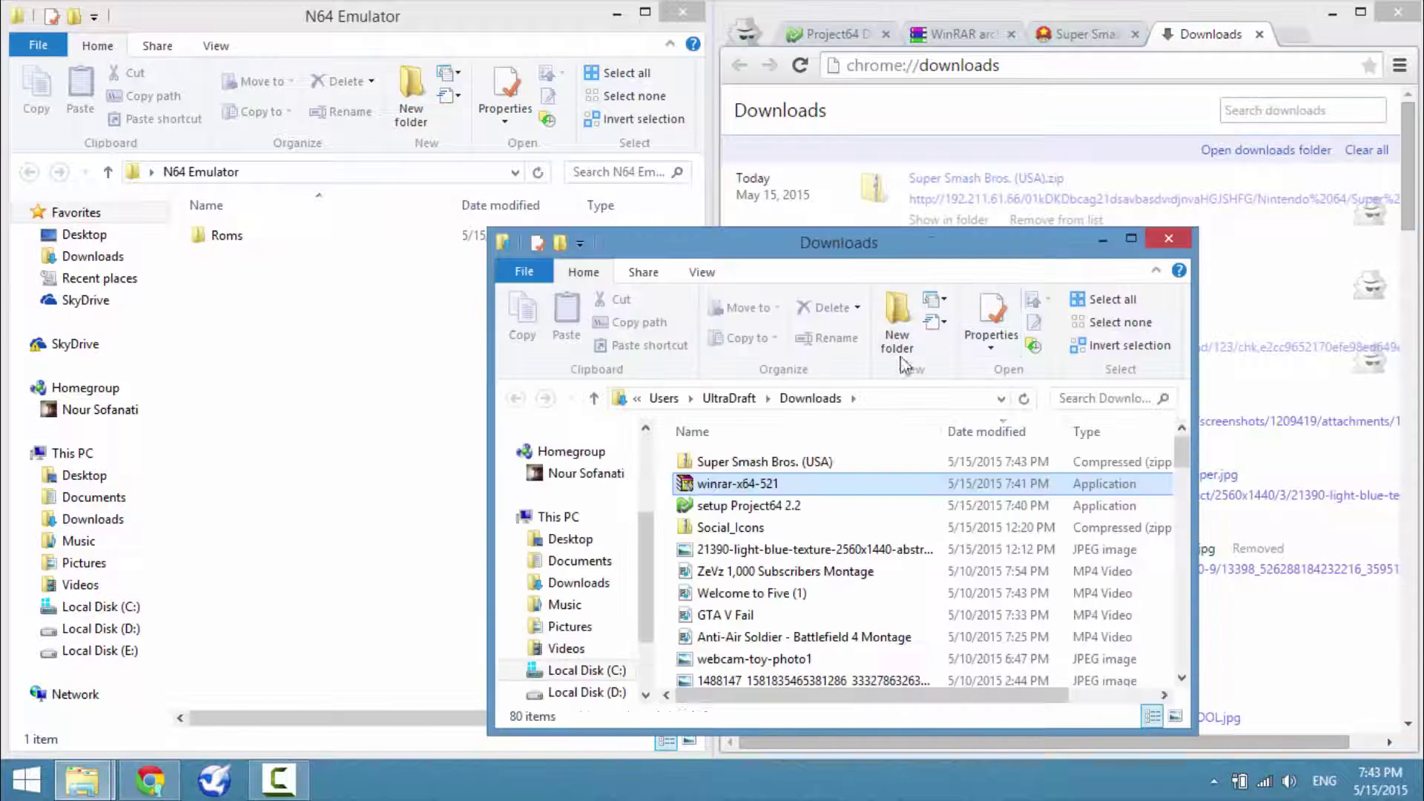
- Move the Project64 setup, WinRAR installer and Super Smash Bros. zip into N64 Emulator
double_click(816, 463)
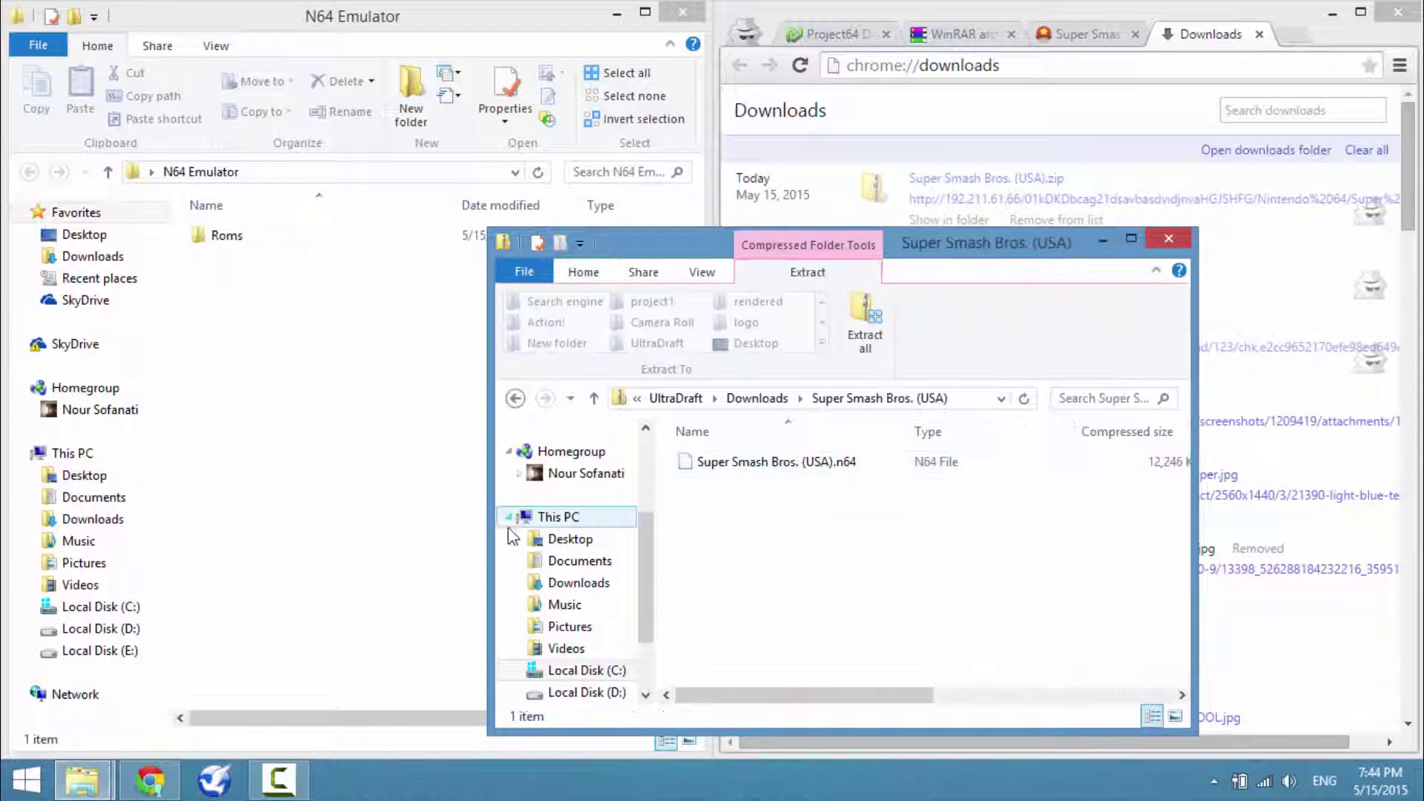
click(515, 398)
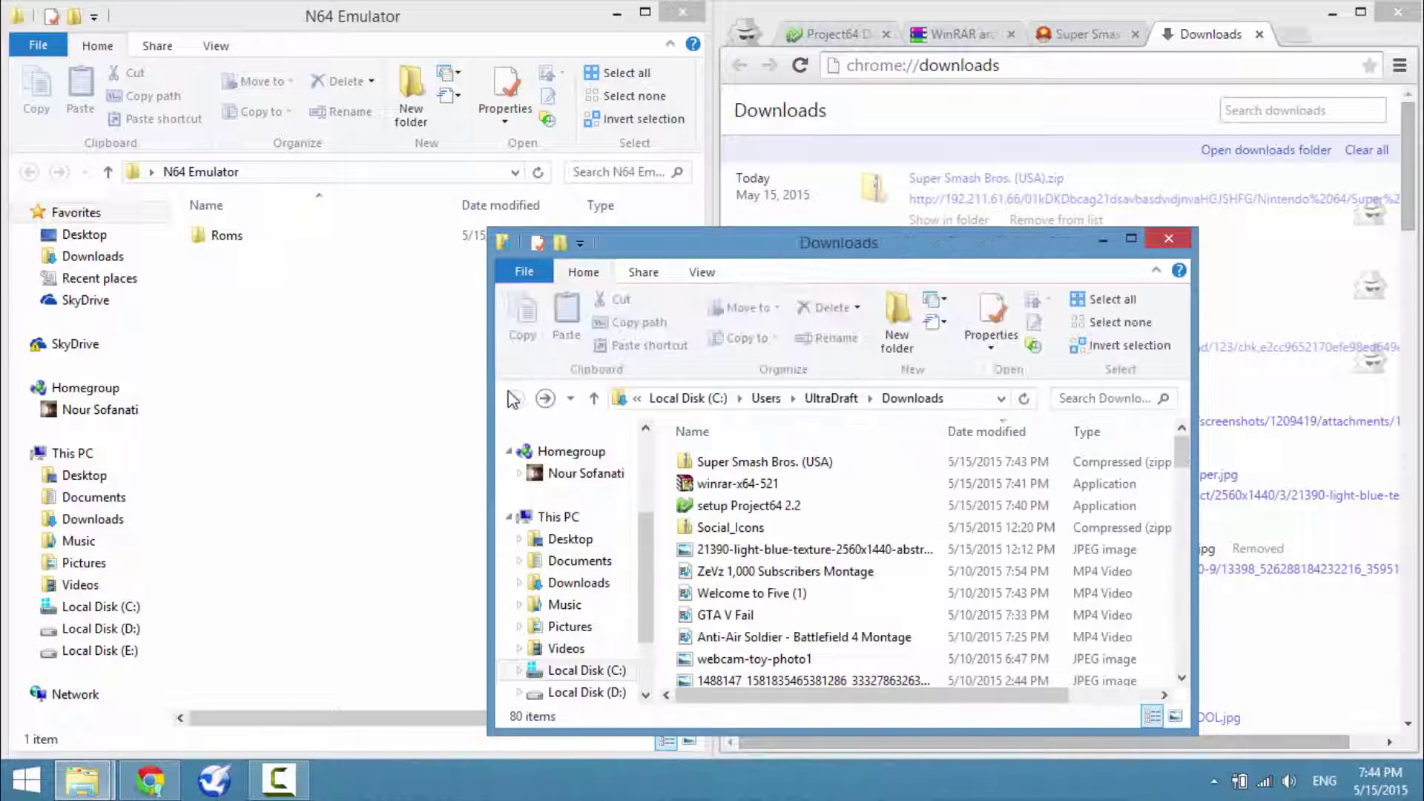
click(697, 506)
shift+click(720, 461)
drag(734, 484, 534, 485)
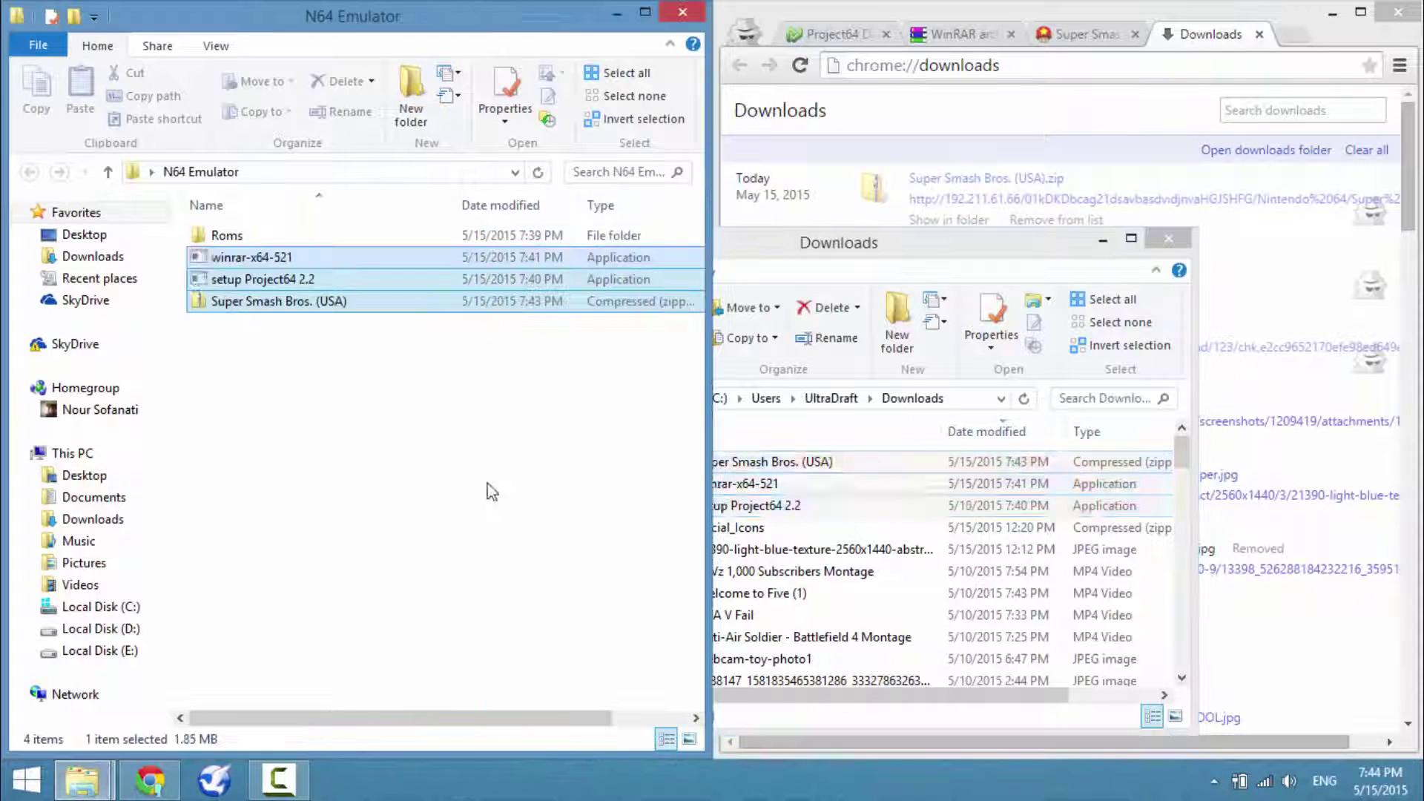
click(1167, 240)
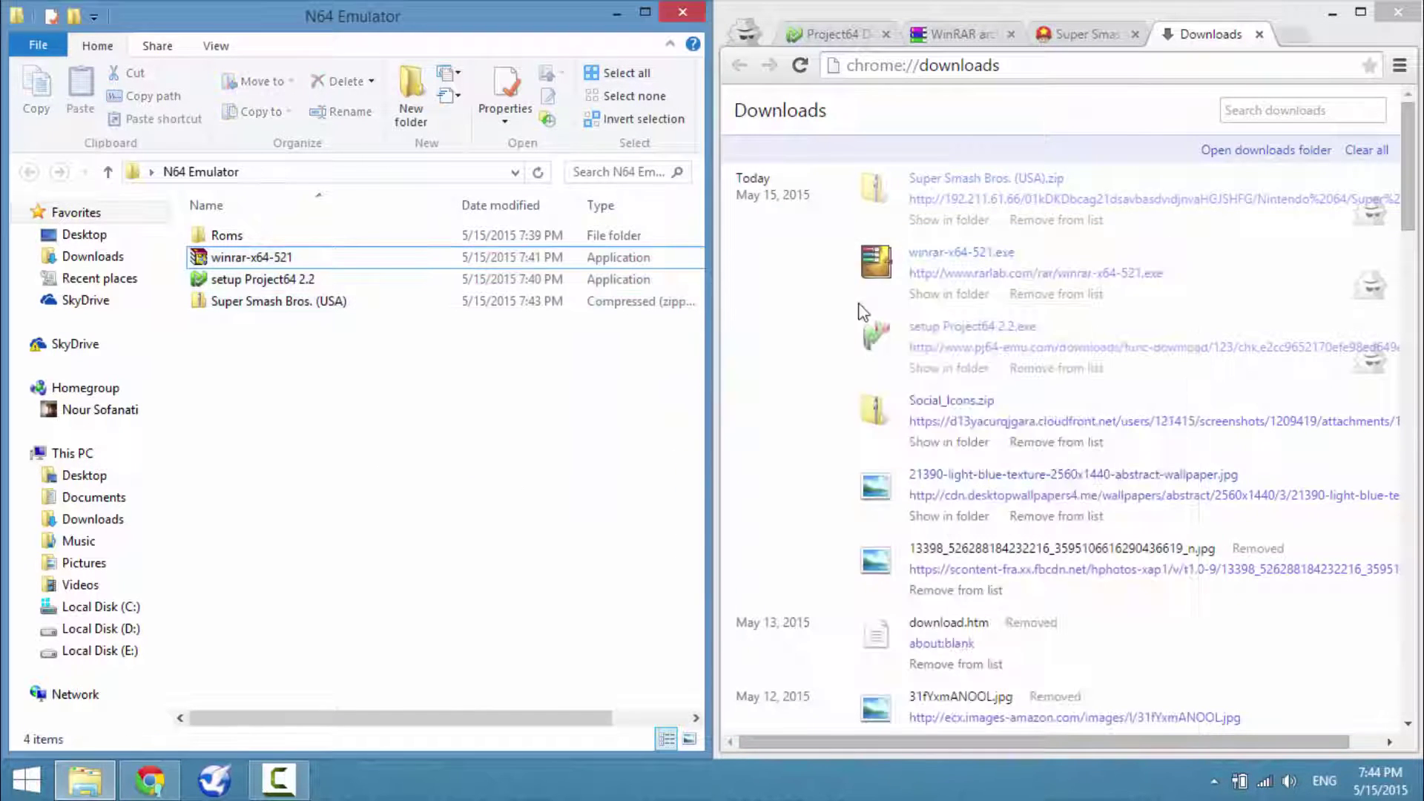
right_click(547, 319)
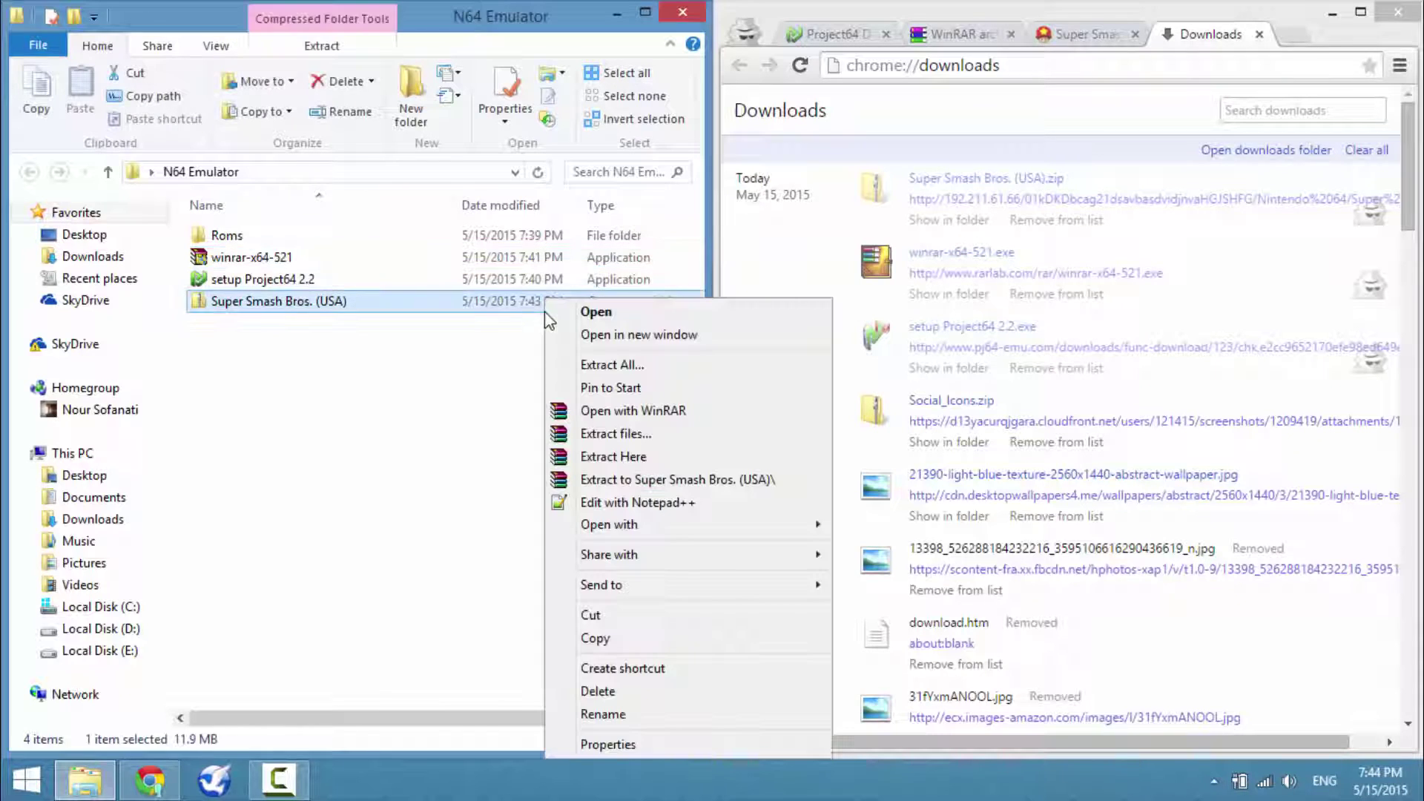
- Install Project64 2.2 to the default folder, decline both bundled offers, and launch it
click(395, 282)
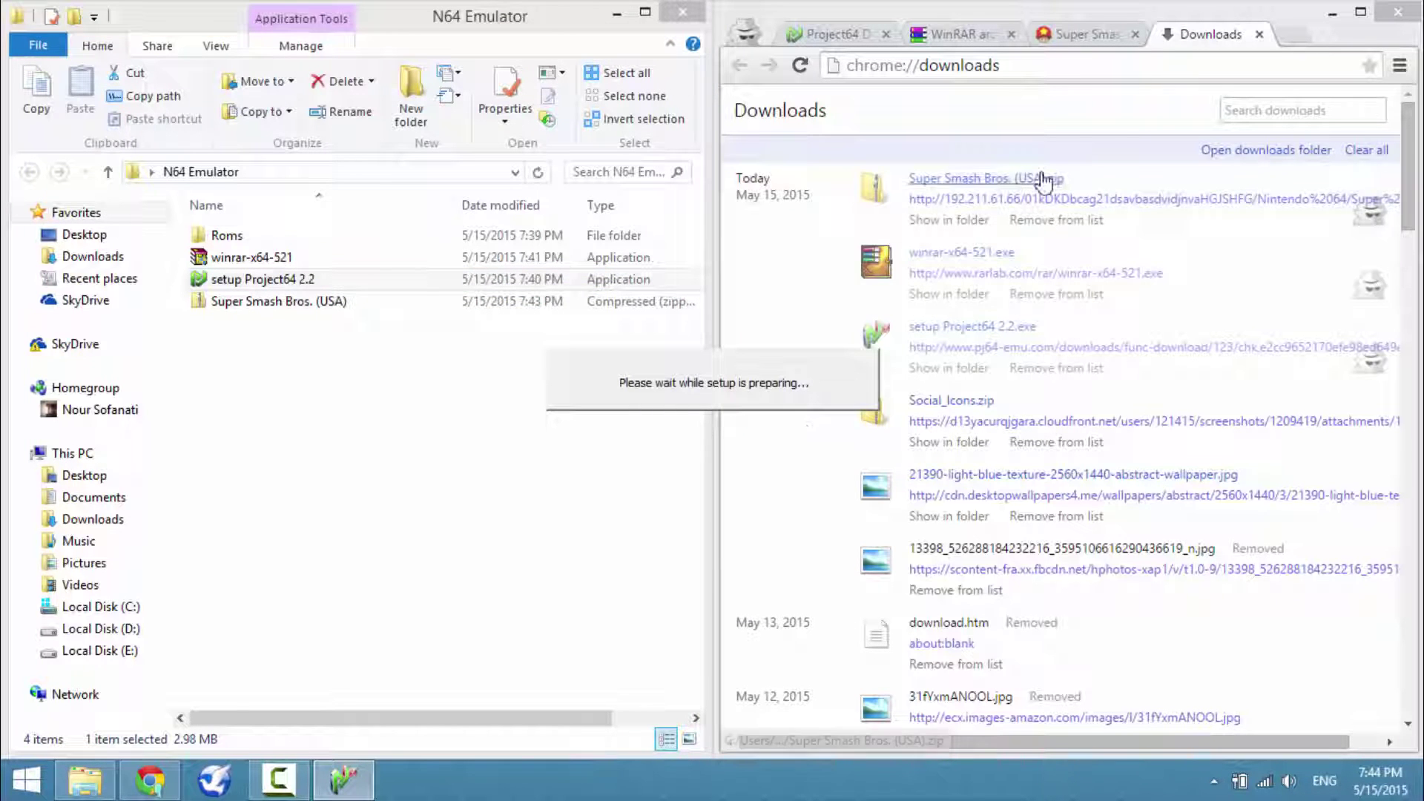
click(1397, 11)
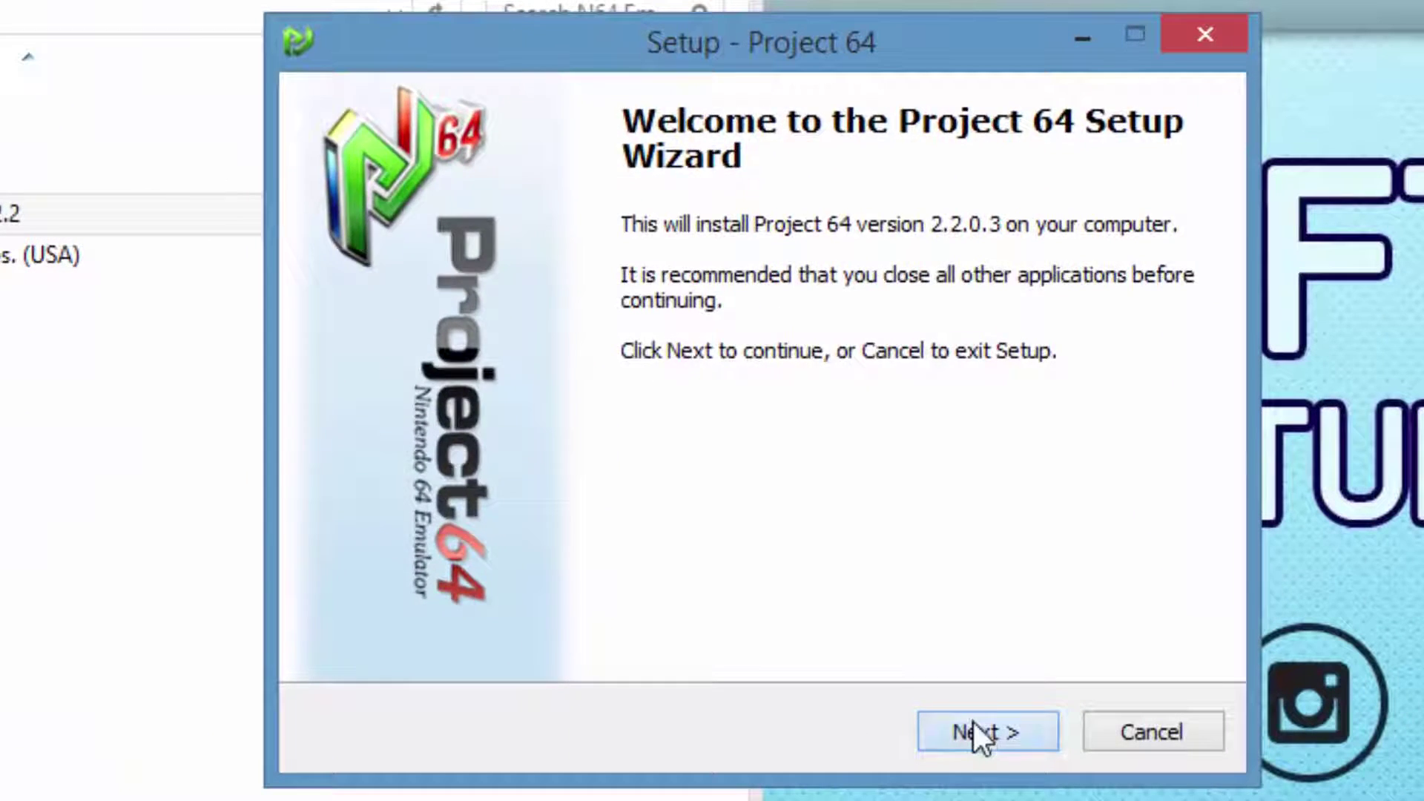
click(975, 726)
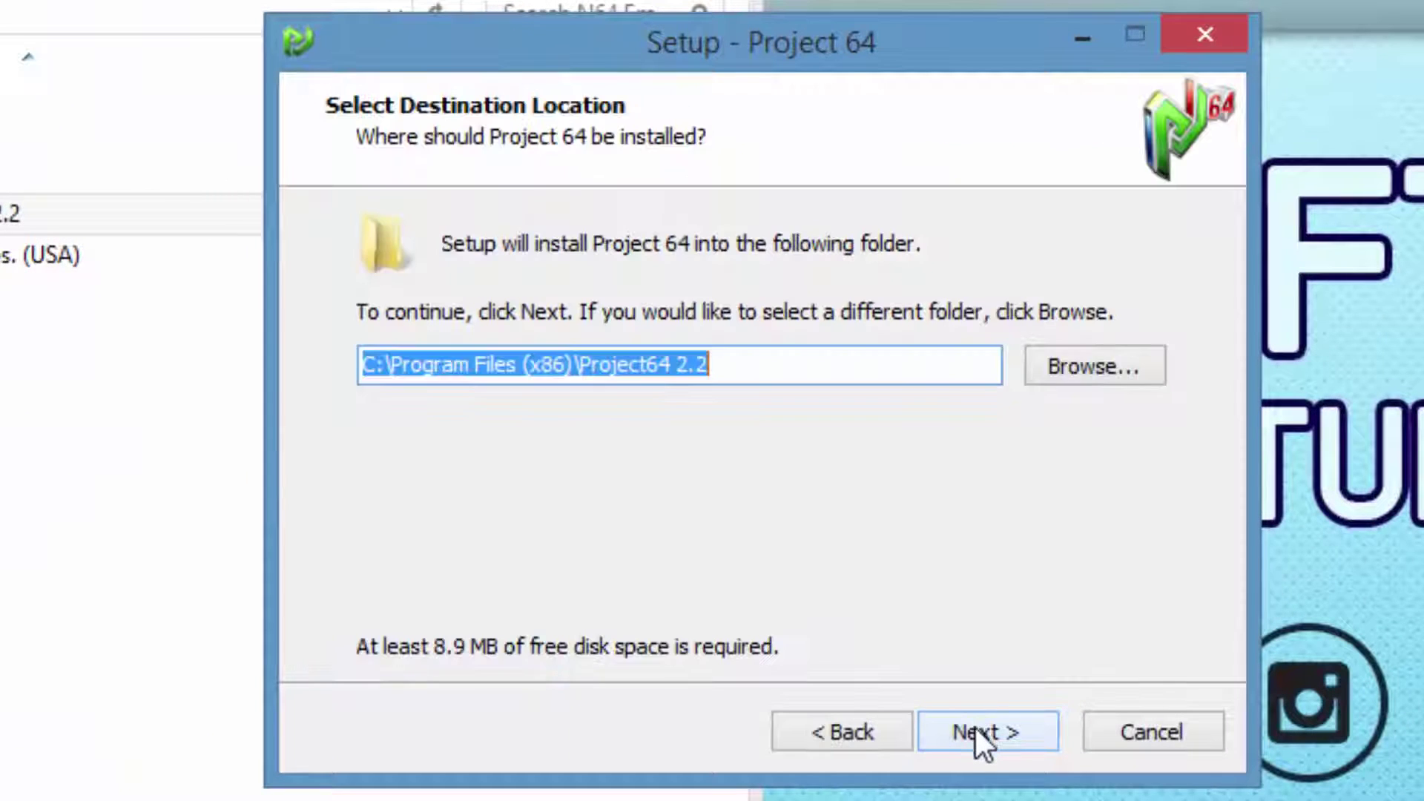
click(976, 728)
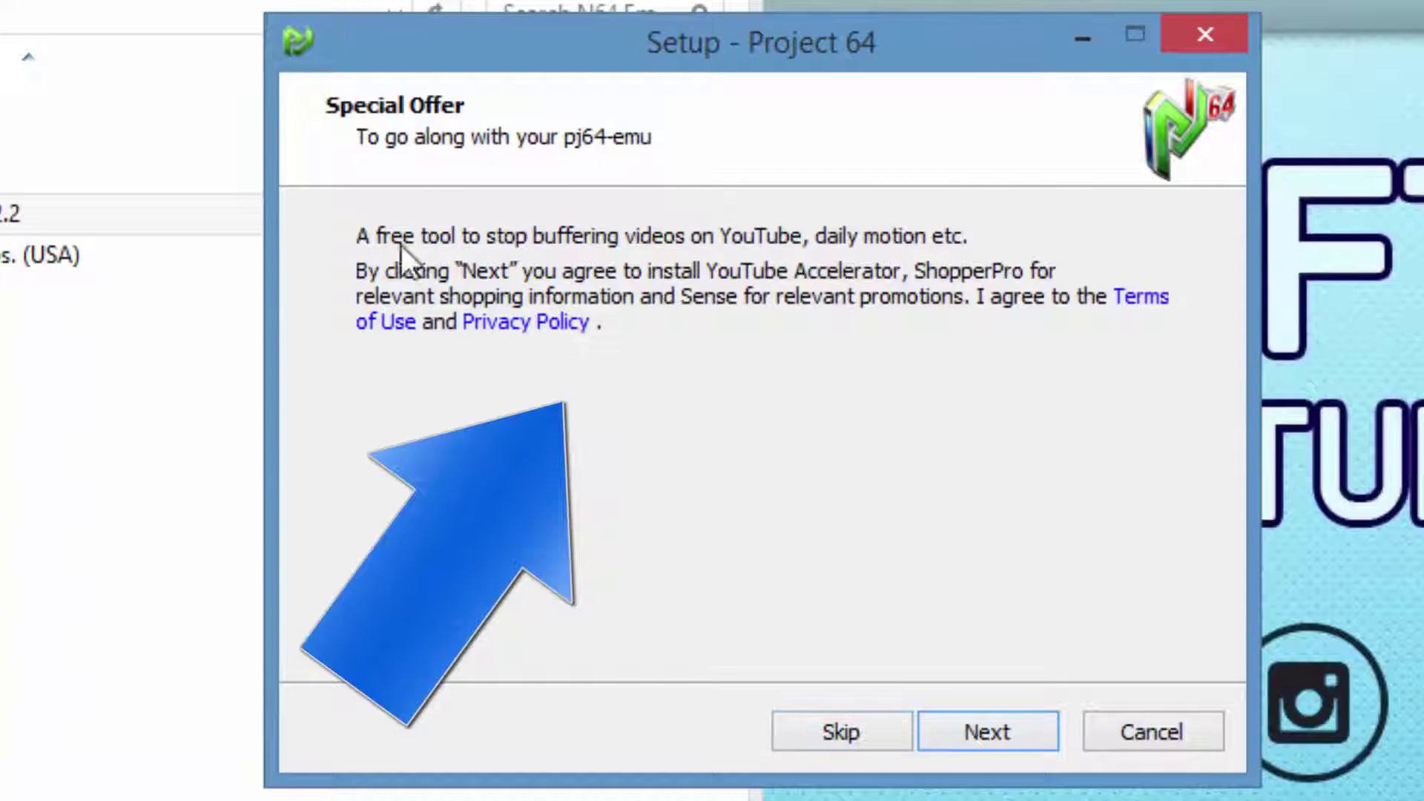
click(816, 740)
click(816, 741)
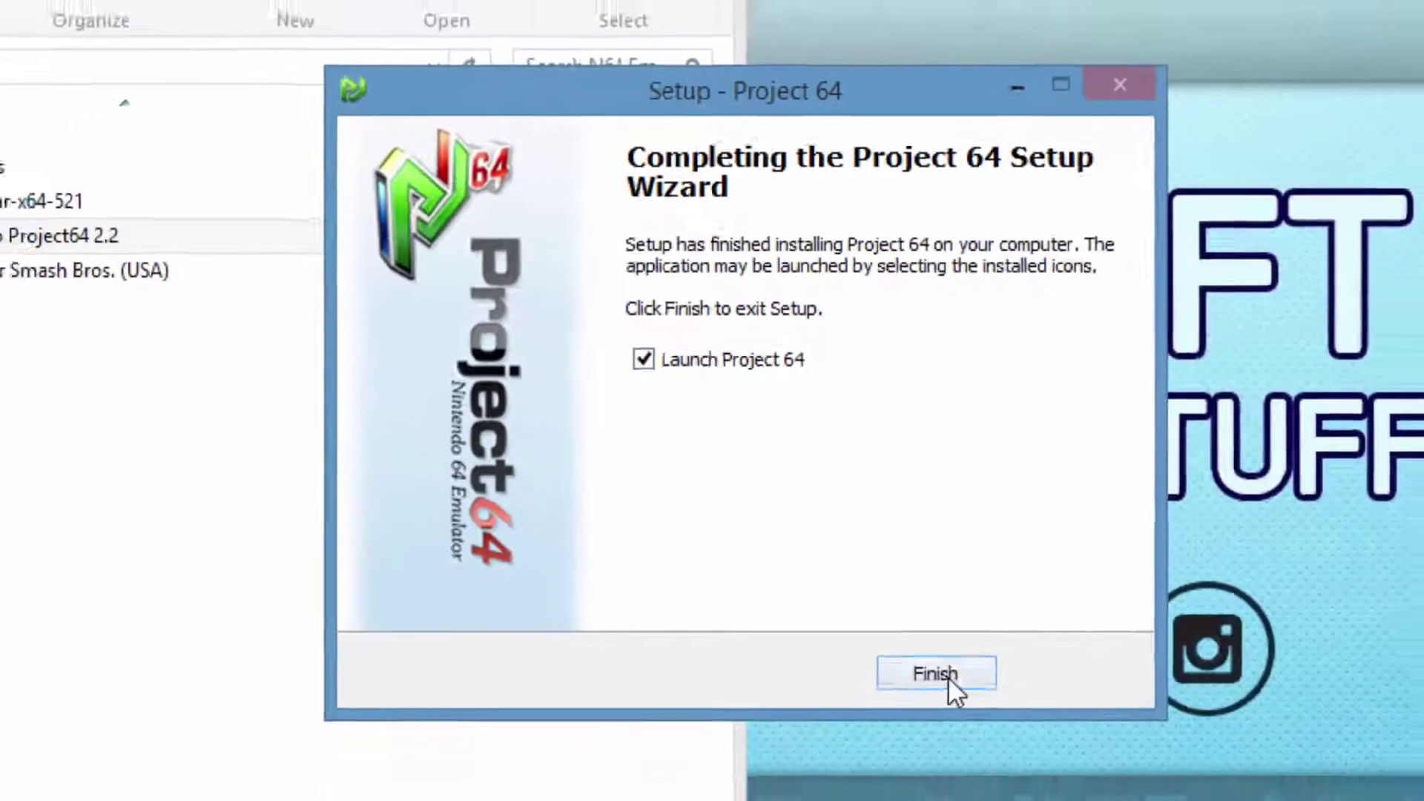
click(988, 733)
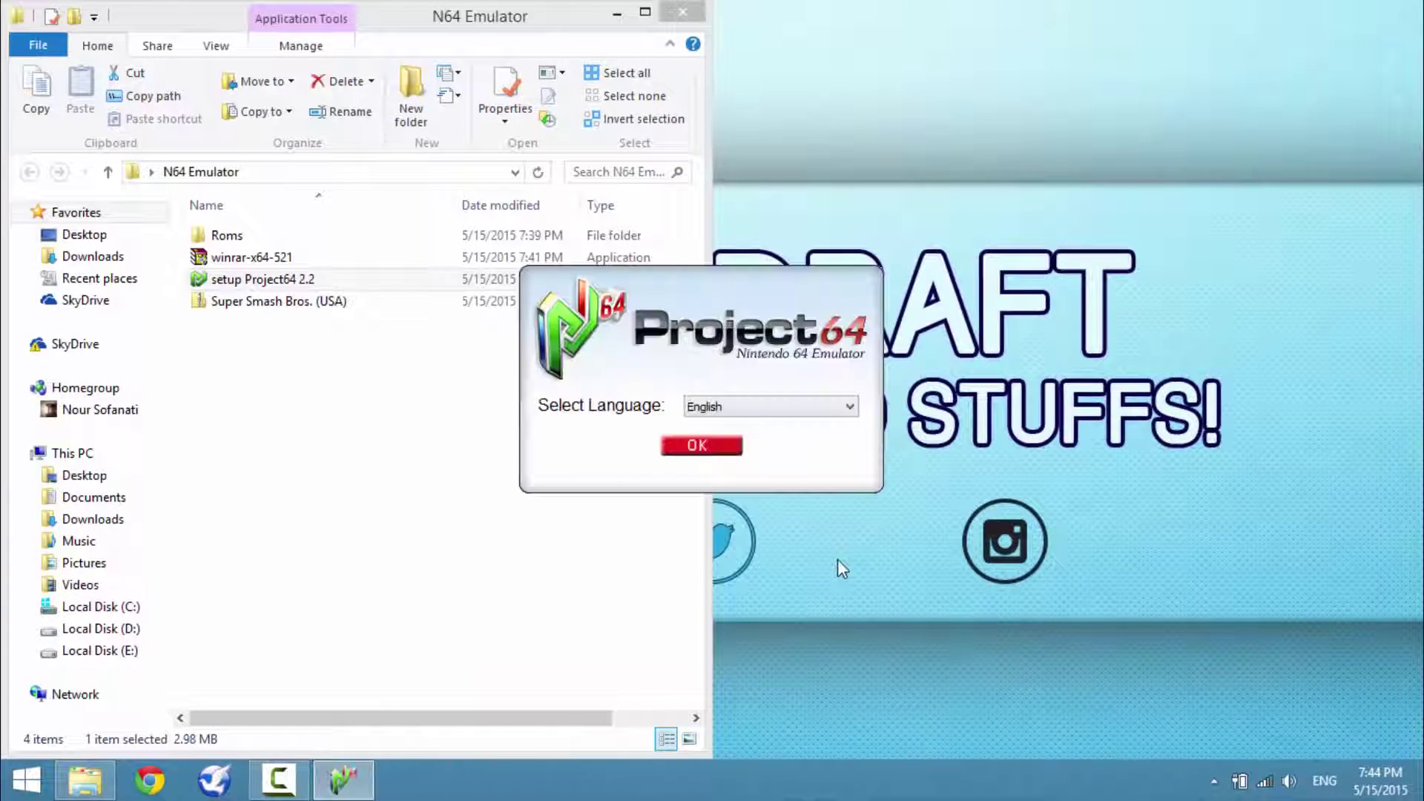
- Choose English for Project64 and install WinRAR with its default folder and file associations
click(734, 447)
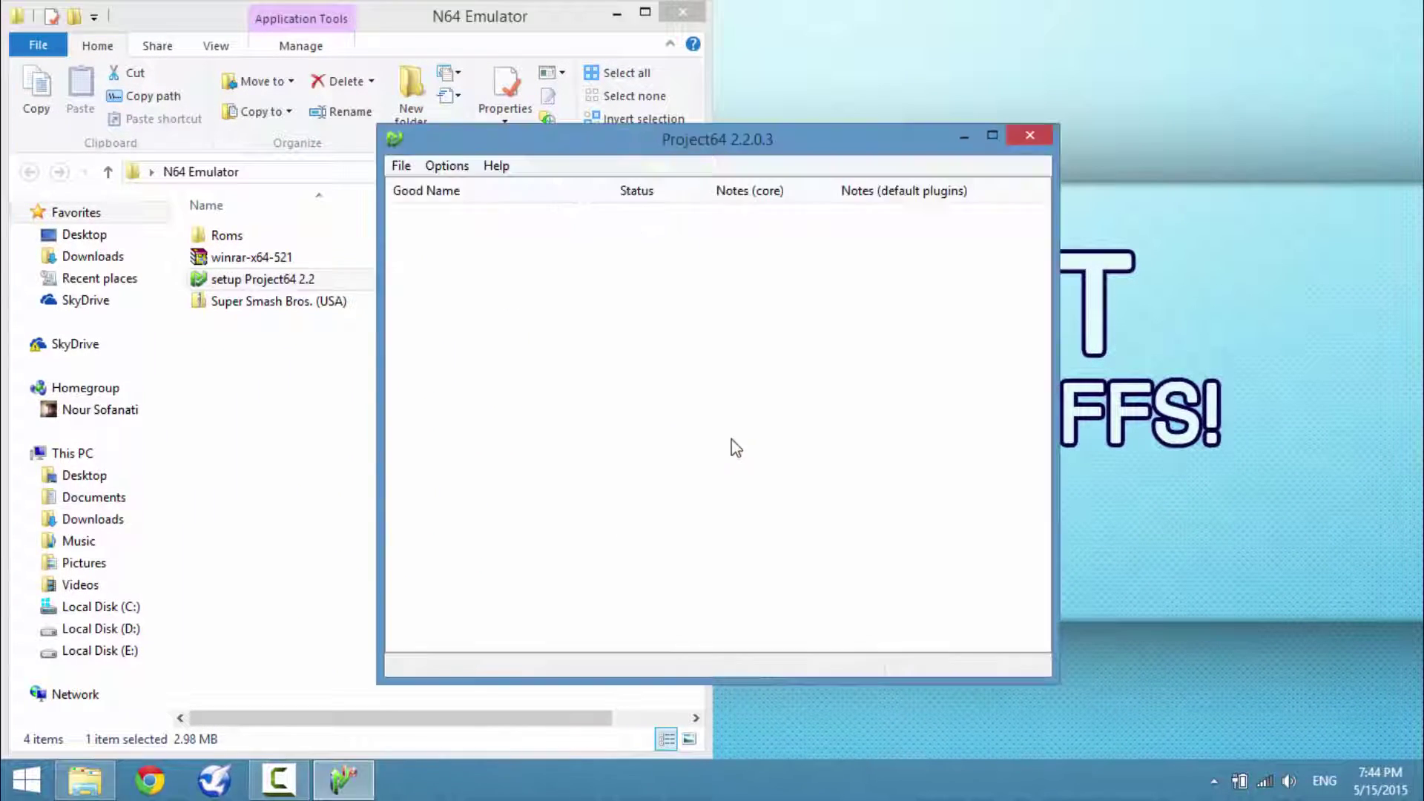
click(312, 465)
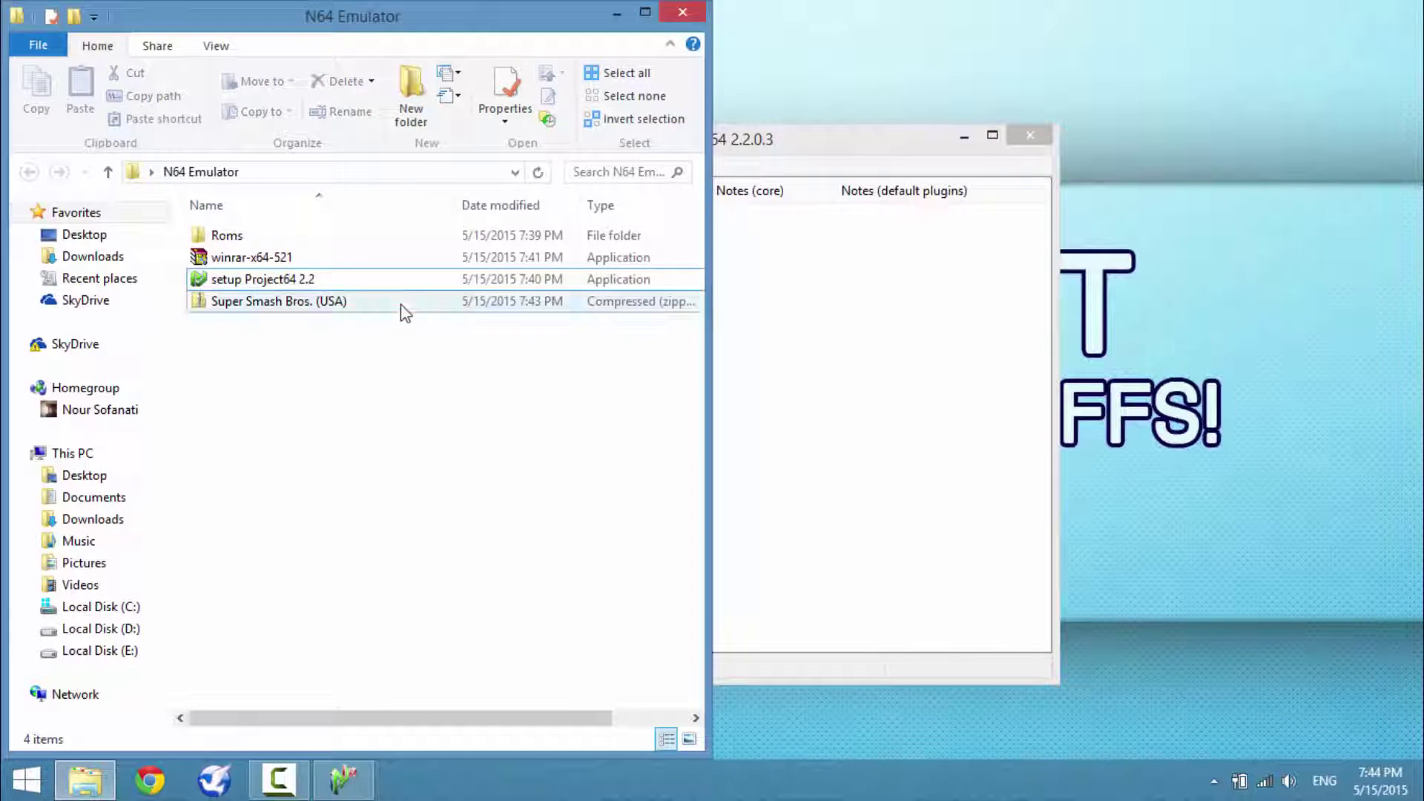
double_click(439, 256)
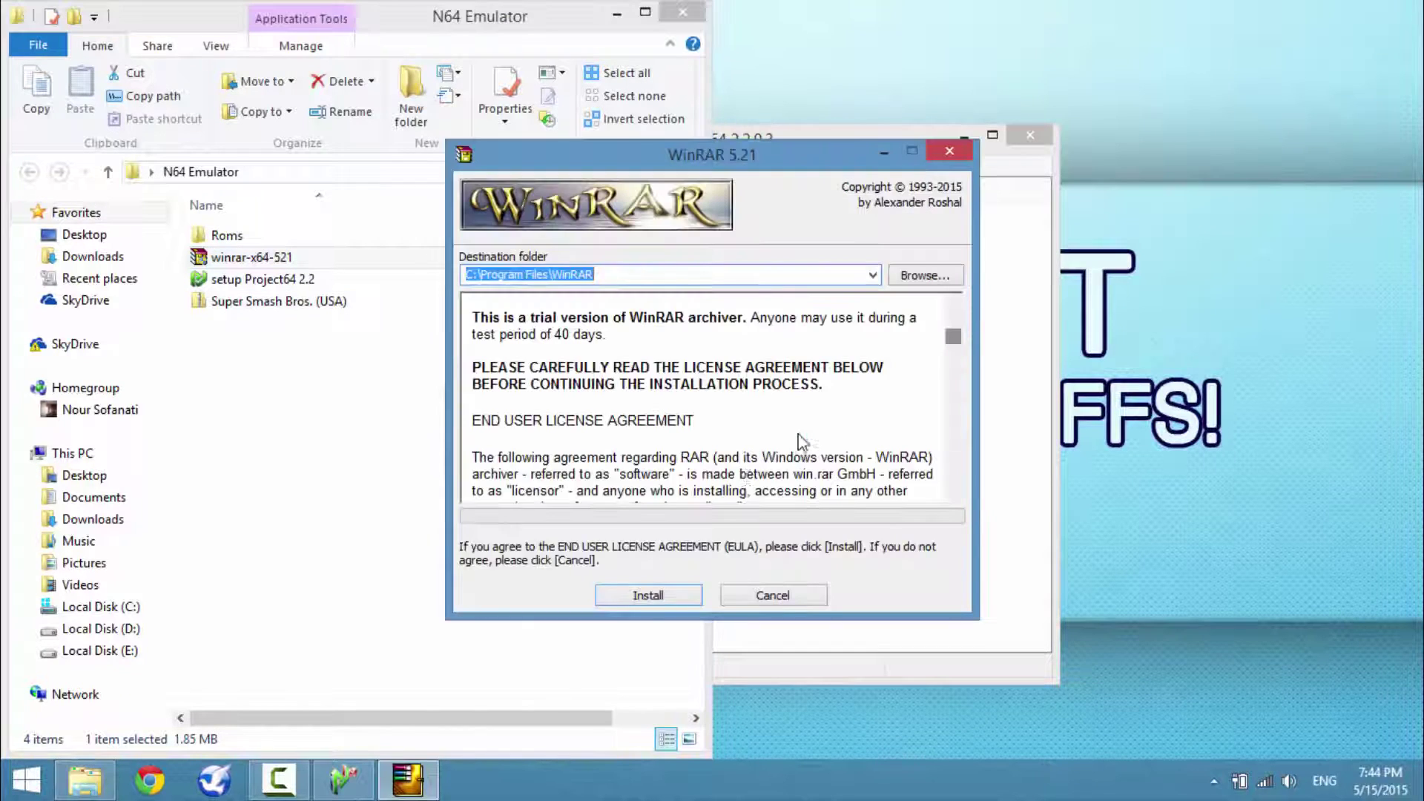
click(620, 595)
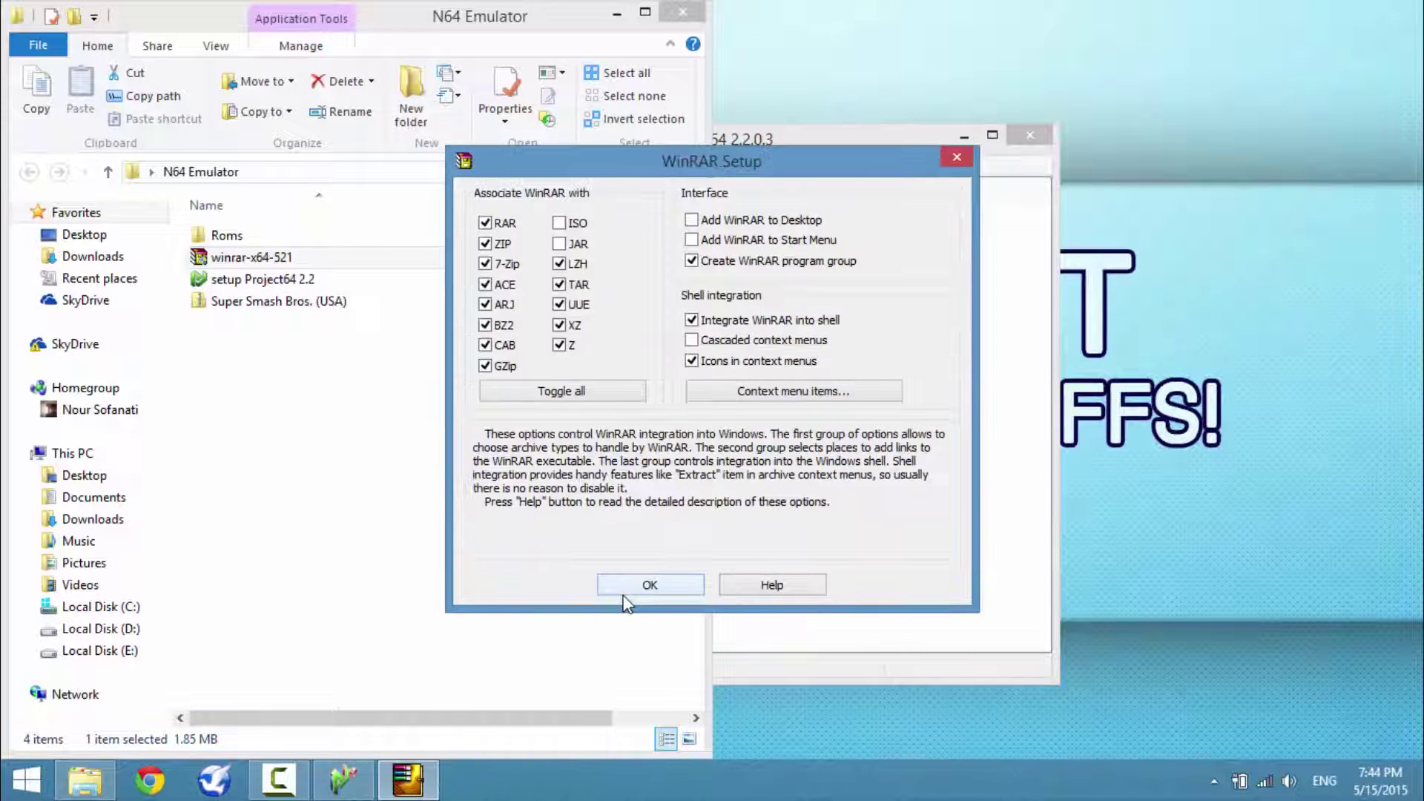
click(624, 593)
click(678, 589)
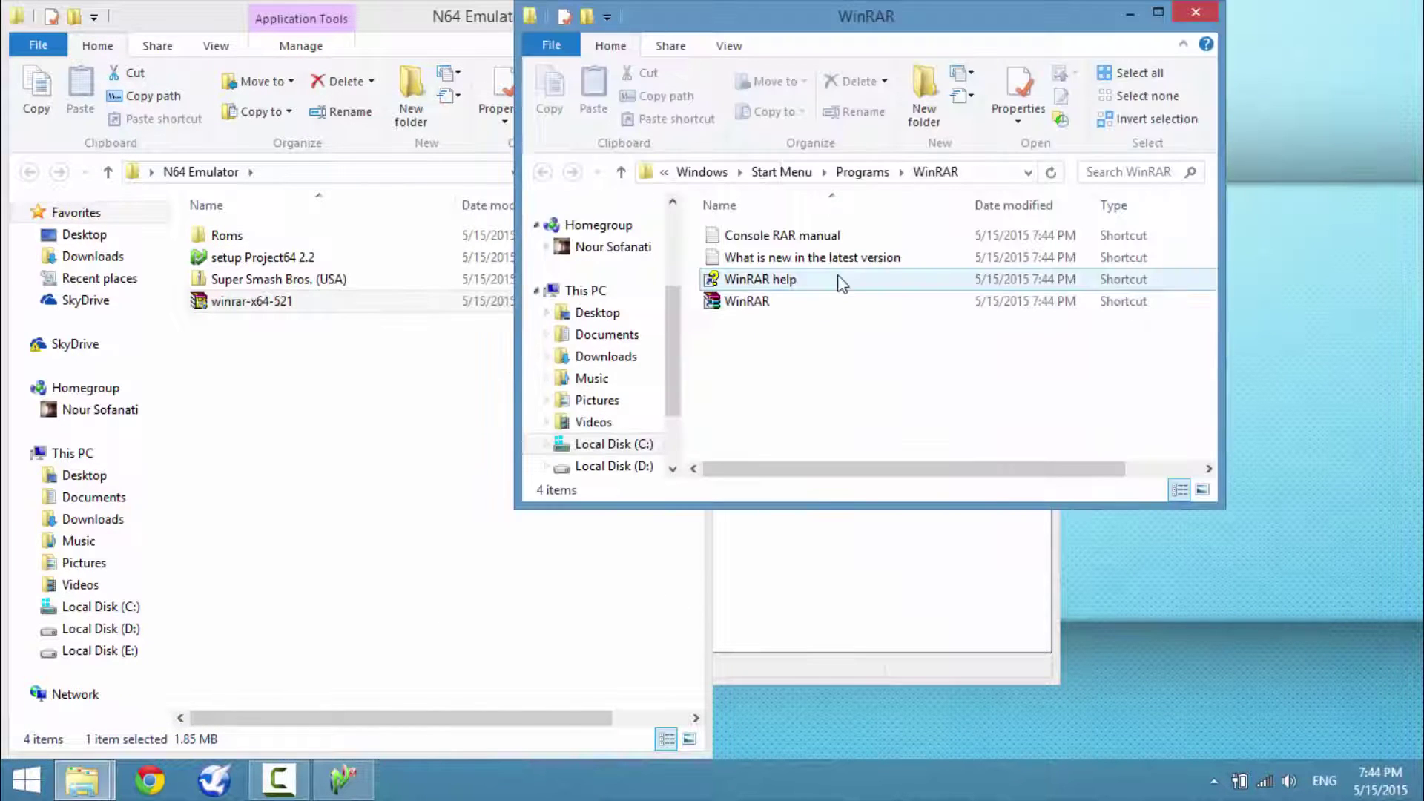
click(1194, 12)
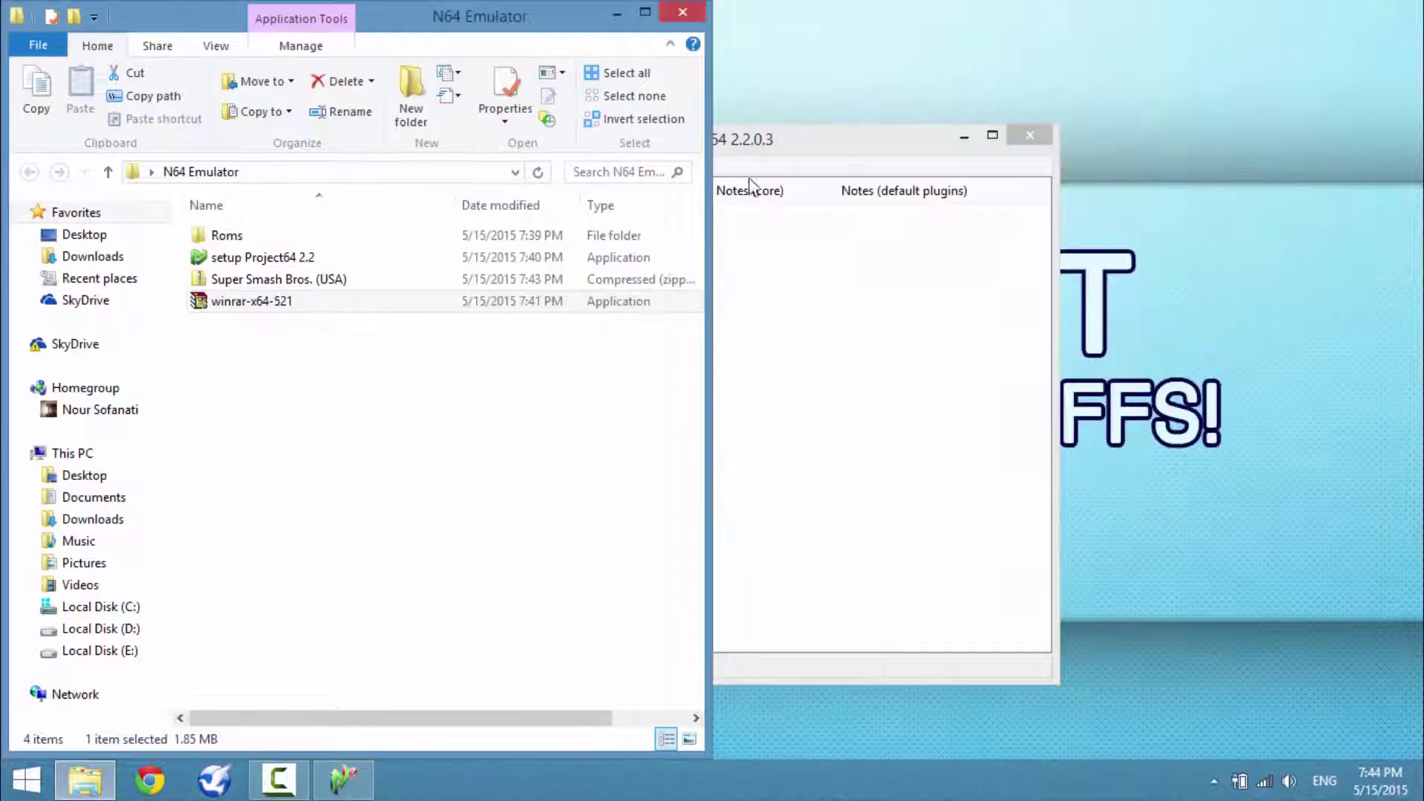
- Extract the Super Smash Bros. .n64 ROM from the zip into the Roms folder with WinRAR
right_click(650, 288)
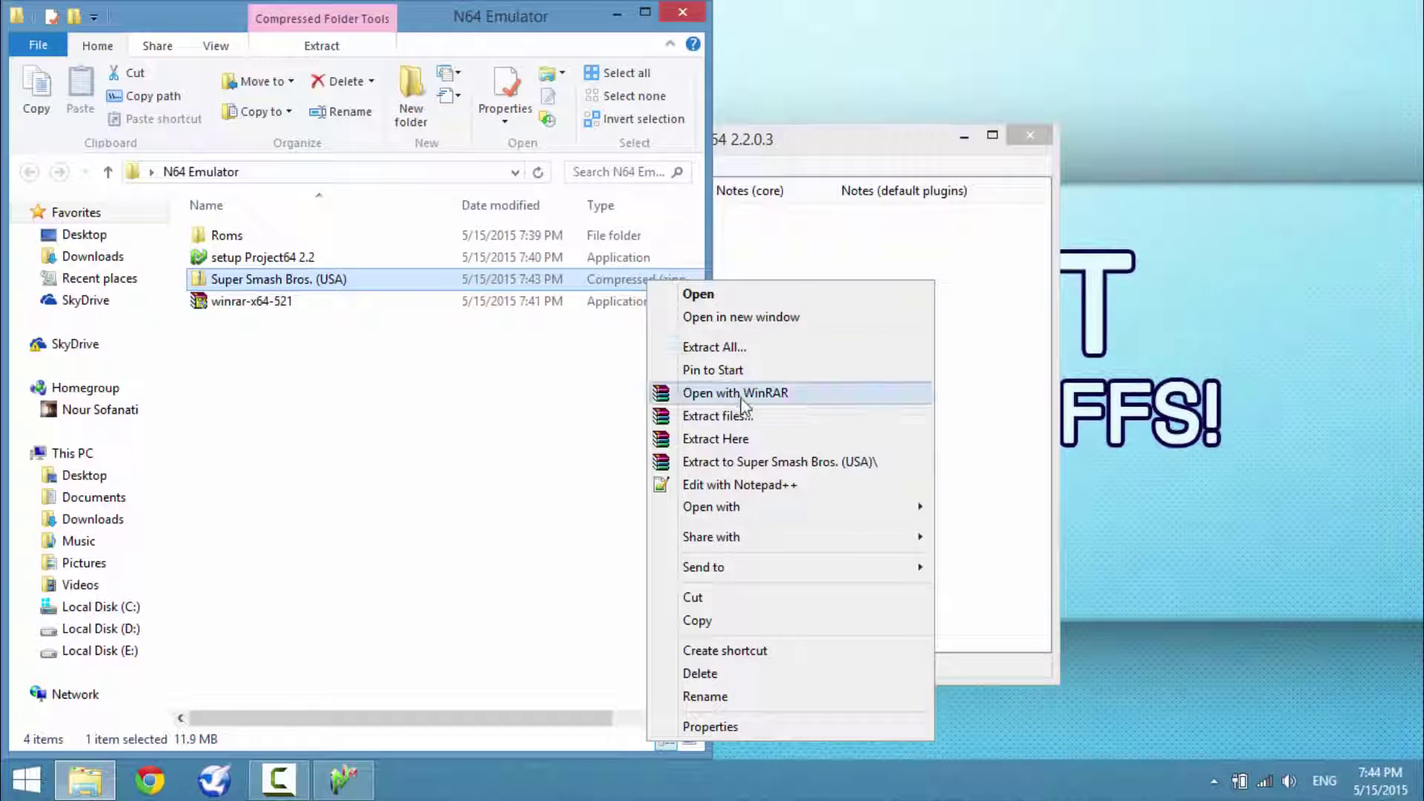
click(768, 392)
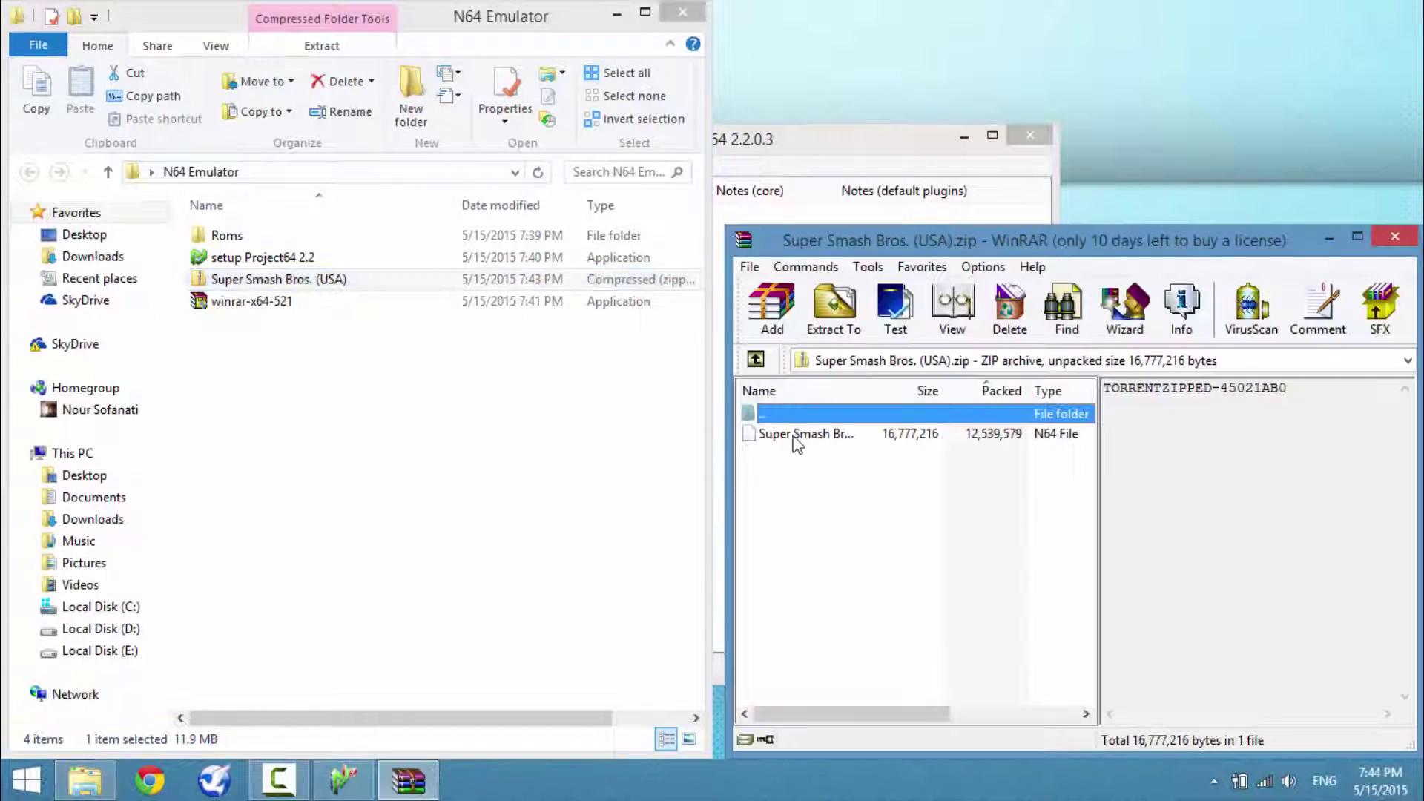
click(797, 437)
mouse_move(678, 406)
mouse_down()
mouse_move(438, 207)
mouse_move(440, 237)
mouse_up()
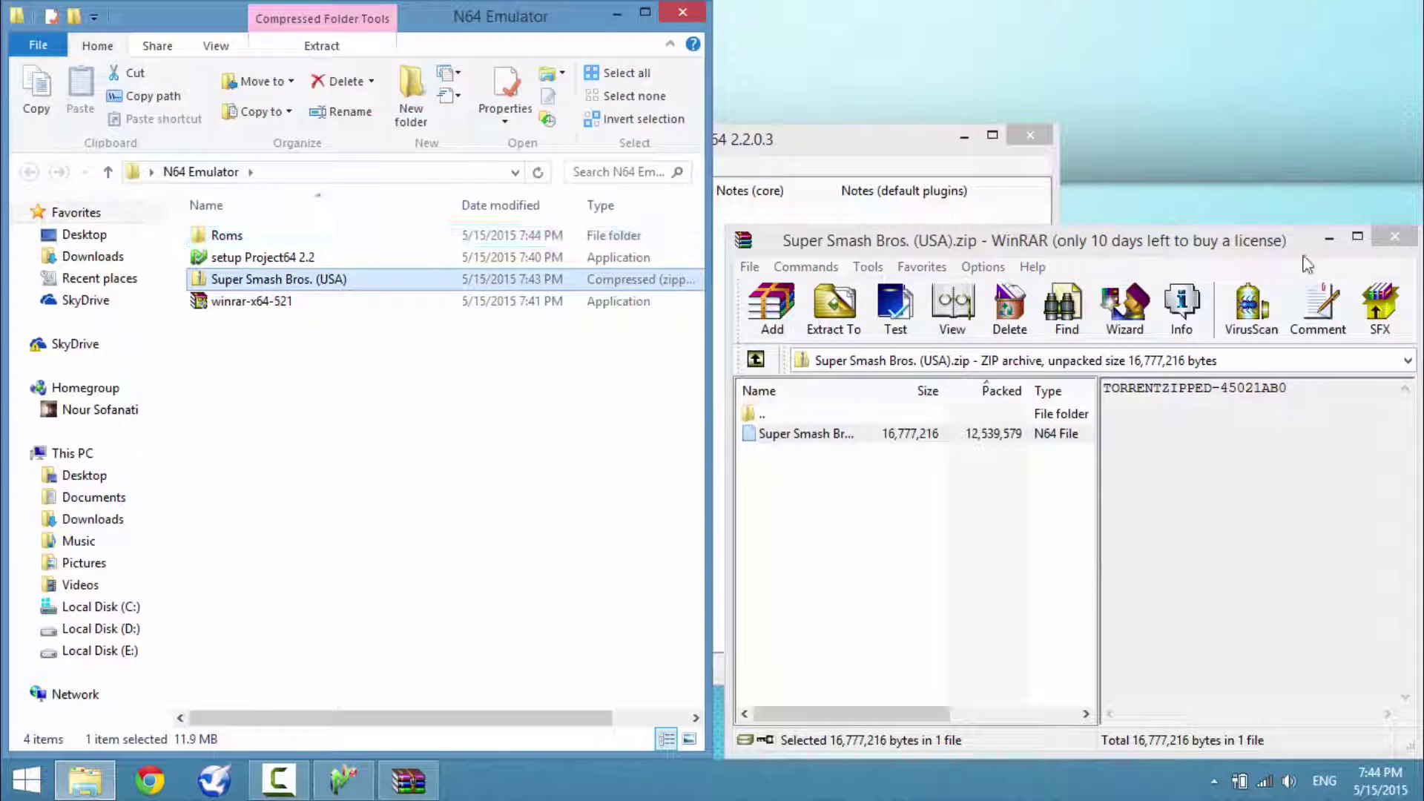
click(1407, 238)
- Open Project64's Choose ROM Directory dialog and browse This PC toward the Desktop's N64 Emulator folder
click(698, 17)
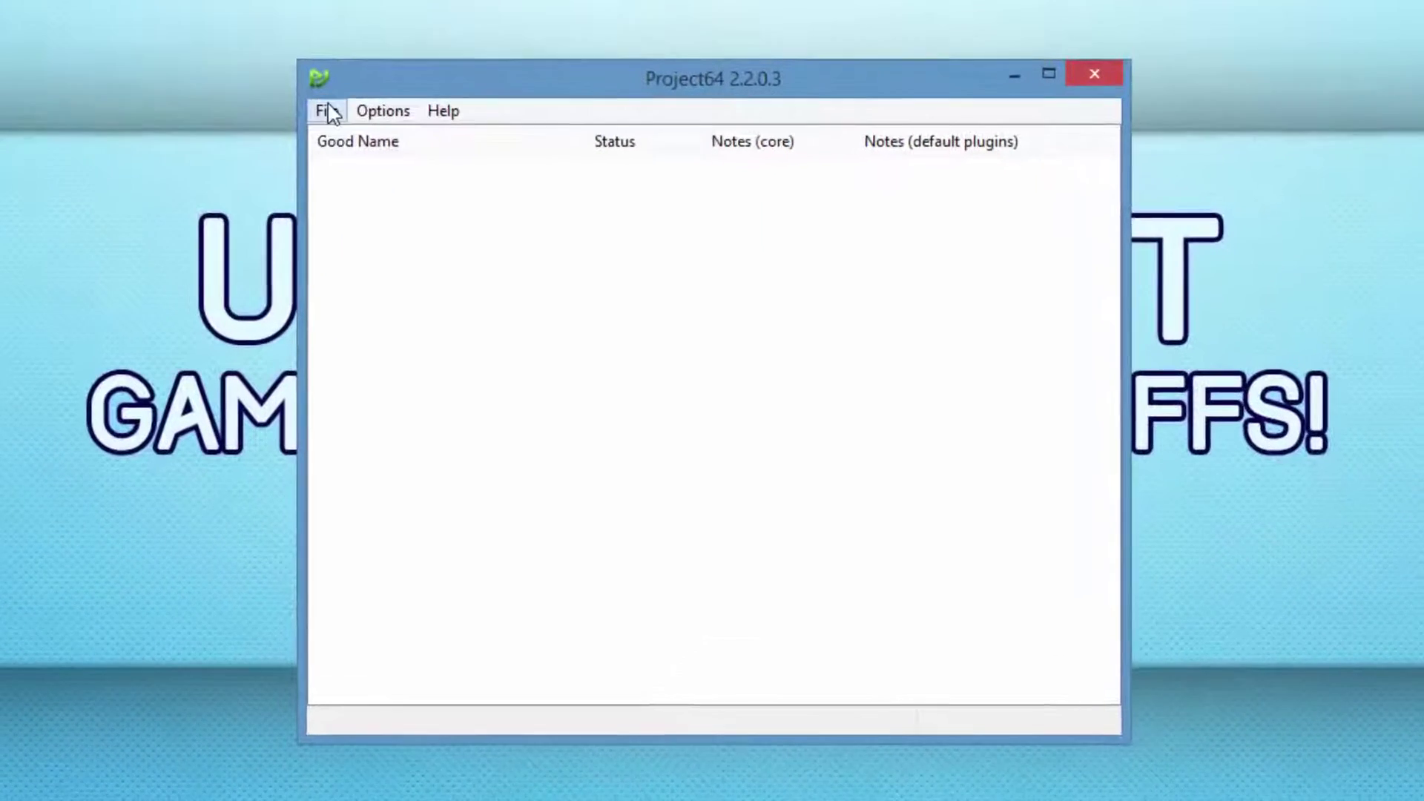
click(260, 63)
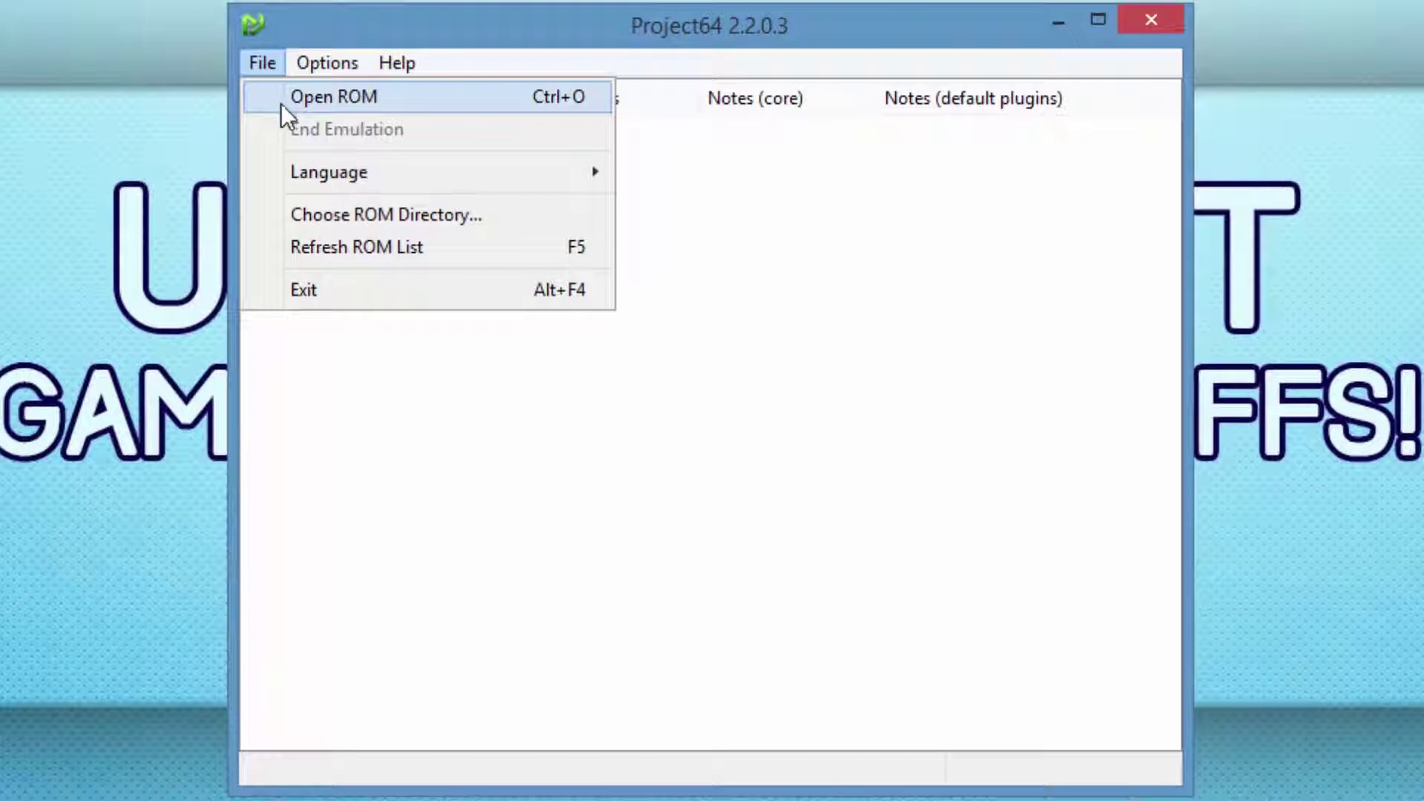
click(329, 221)
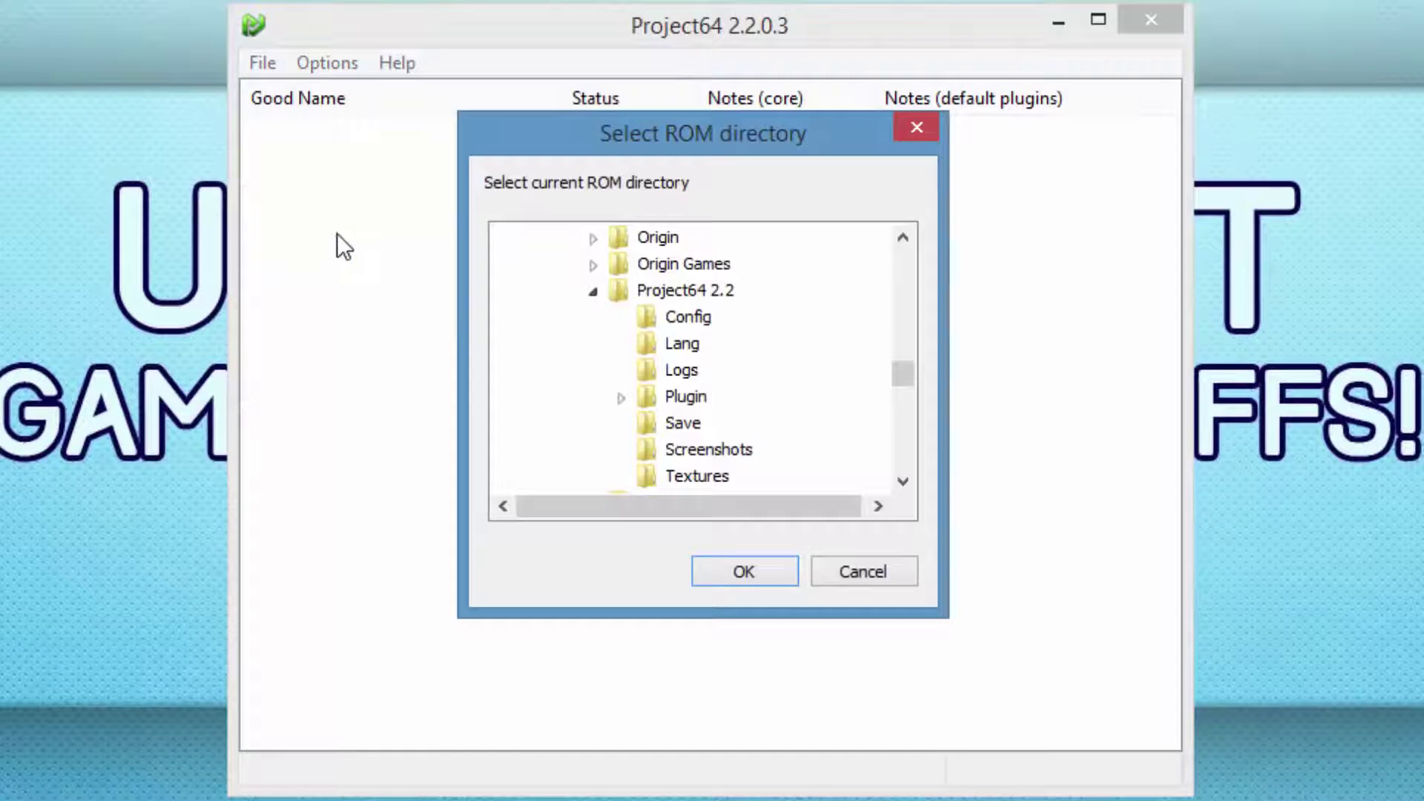
click(592, 290)
drag(910, 389, 896, 227)
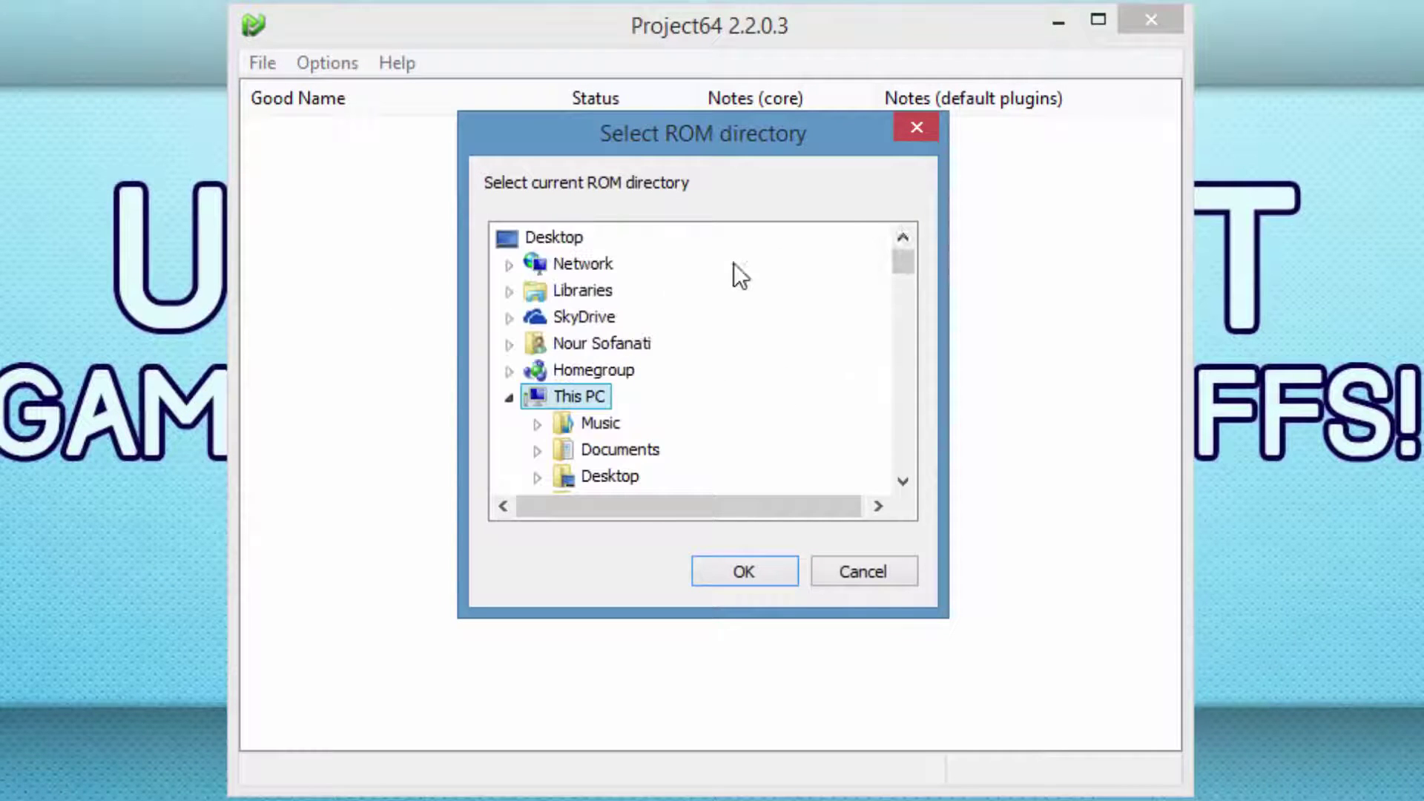
click(512, 401)
click(510, 399)
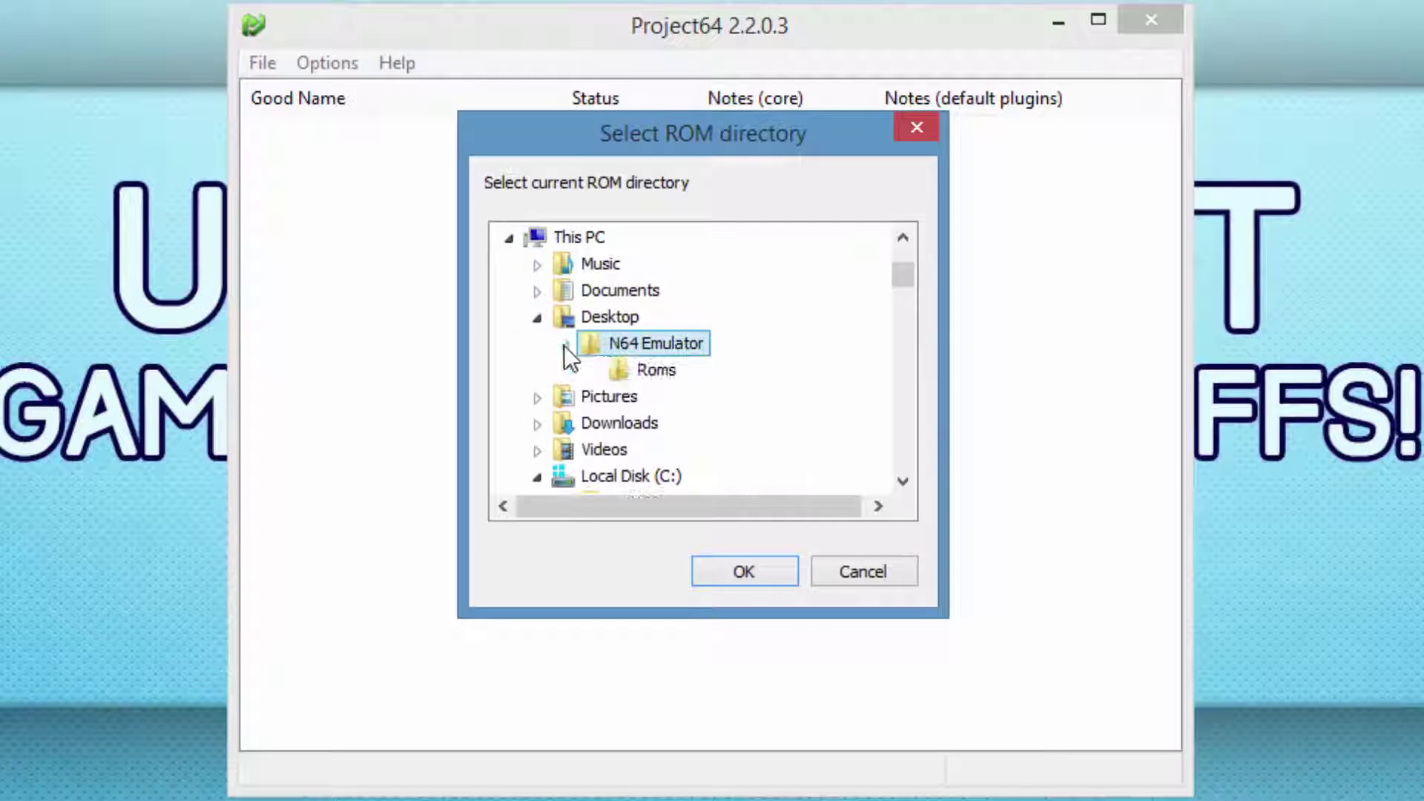
- Confirm N64 Emulator as the ROM folder and launch Super Smash Bros. (U)
click(728, 571)
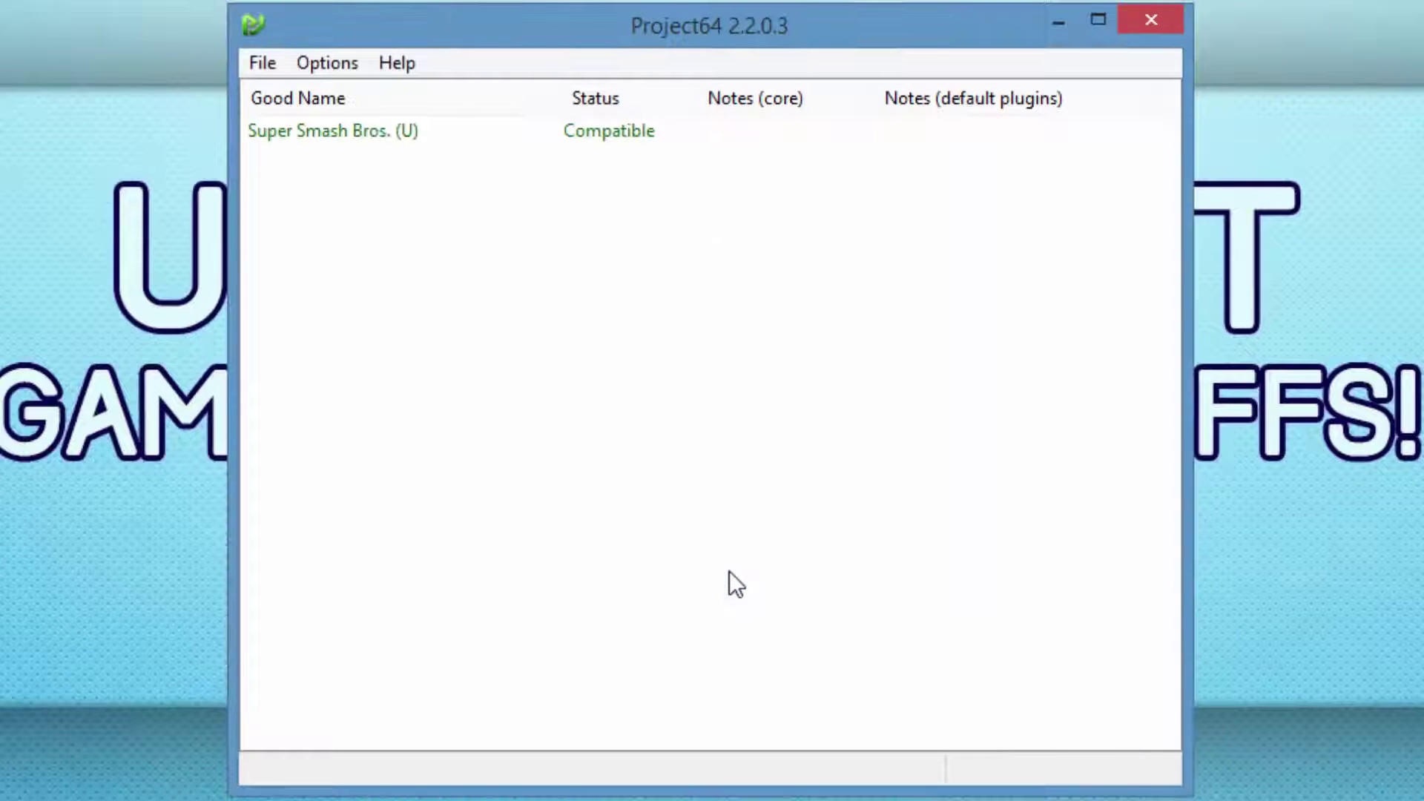
click(451, 131)
click(329, 64)
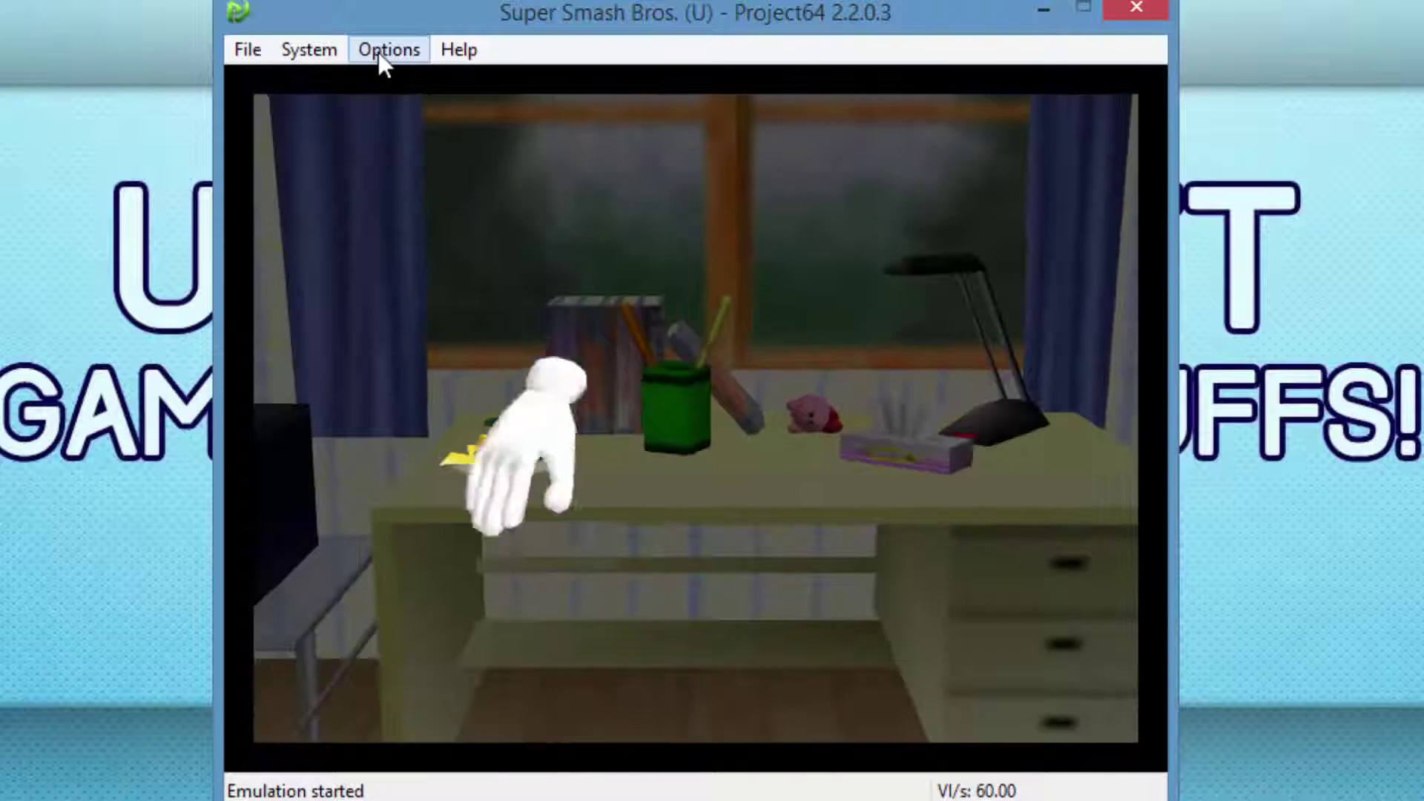
- In the graphics plugin settings, set windowed resolution to 1024x768 and full screen sync to Triple Buffer
click(379, 54)
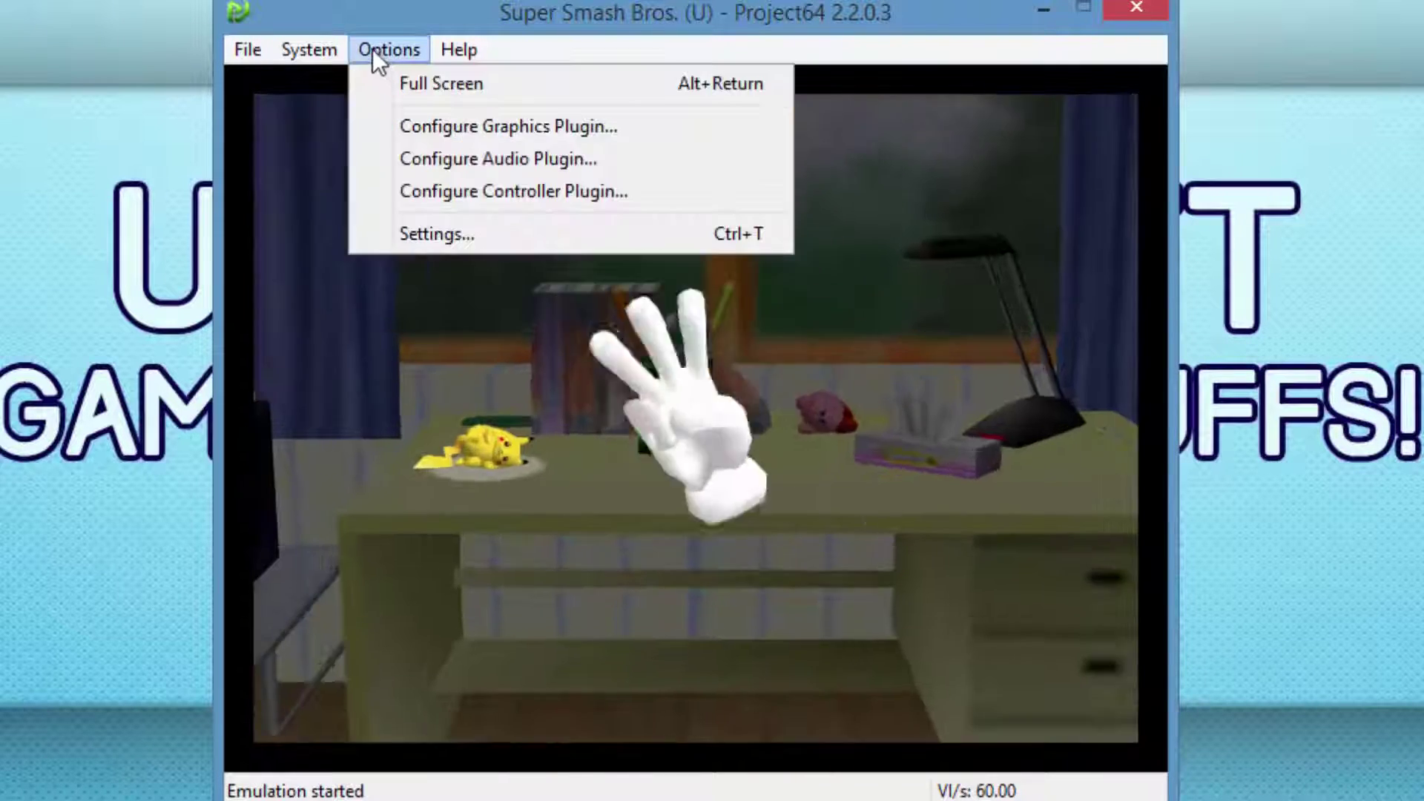
mouse_move(331, 44)
mouse_move(375, 46)
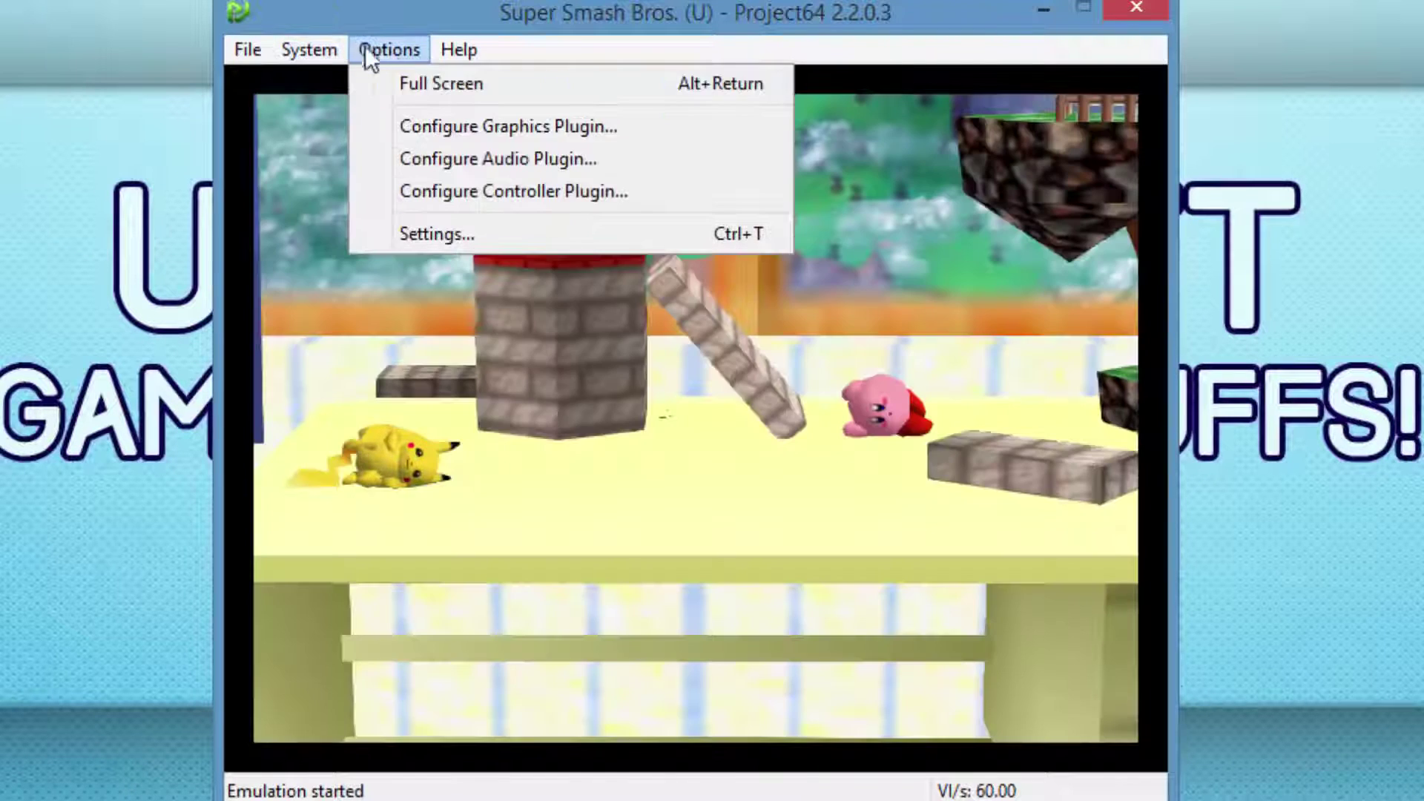
click(435, 126)
click(514, 169)
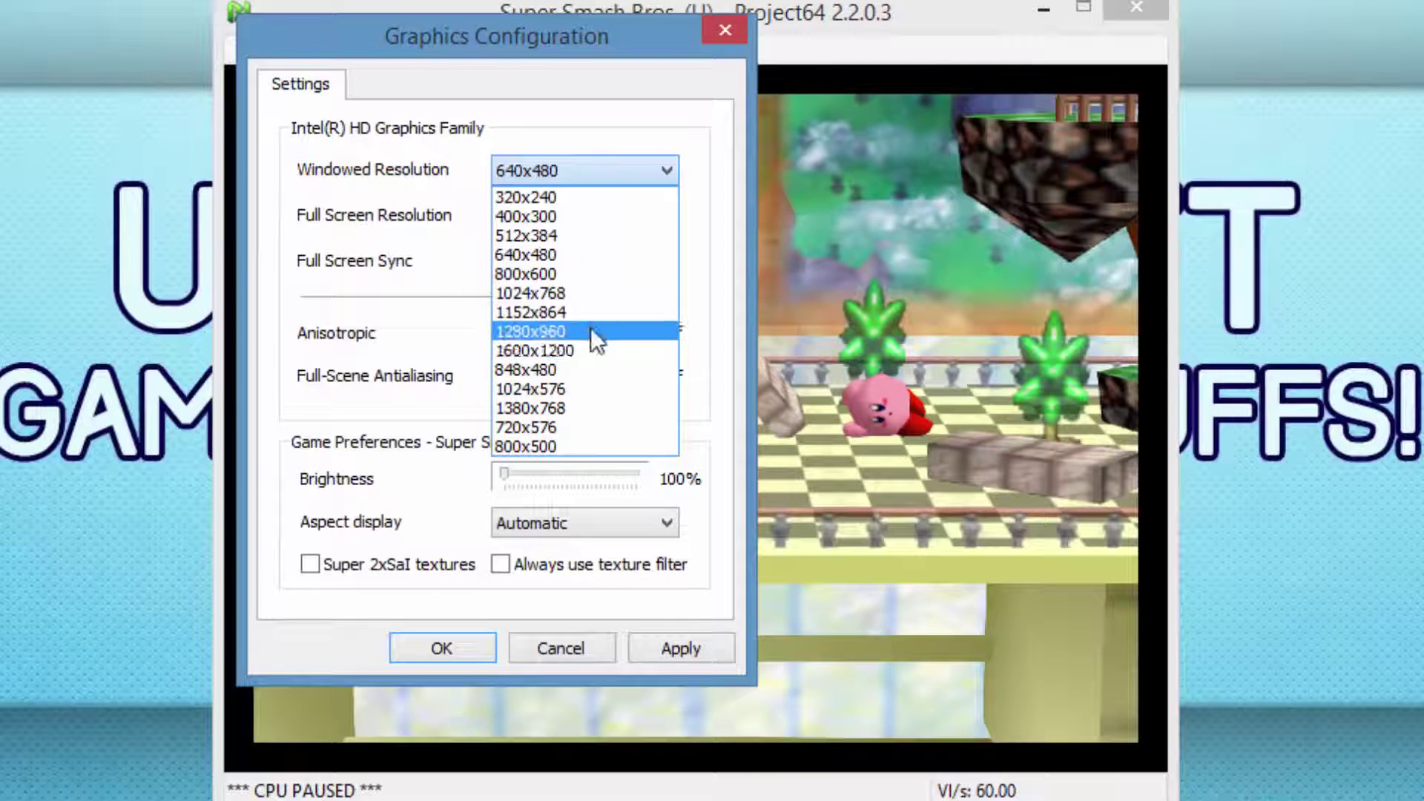
click(609, 295)
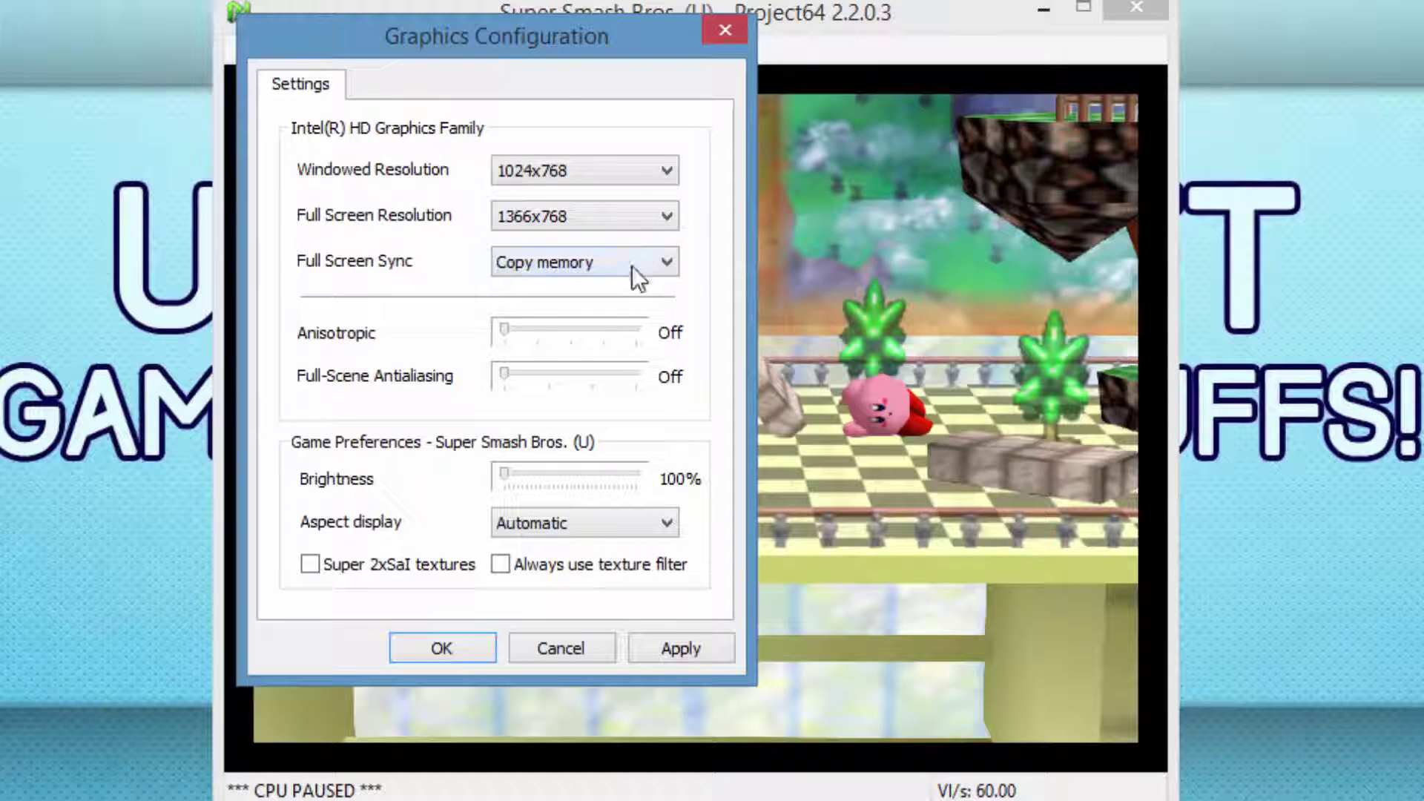
click(632, 266)
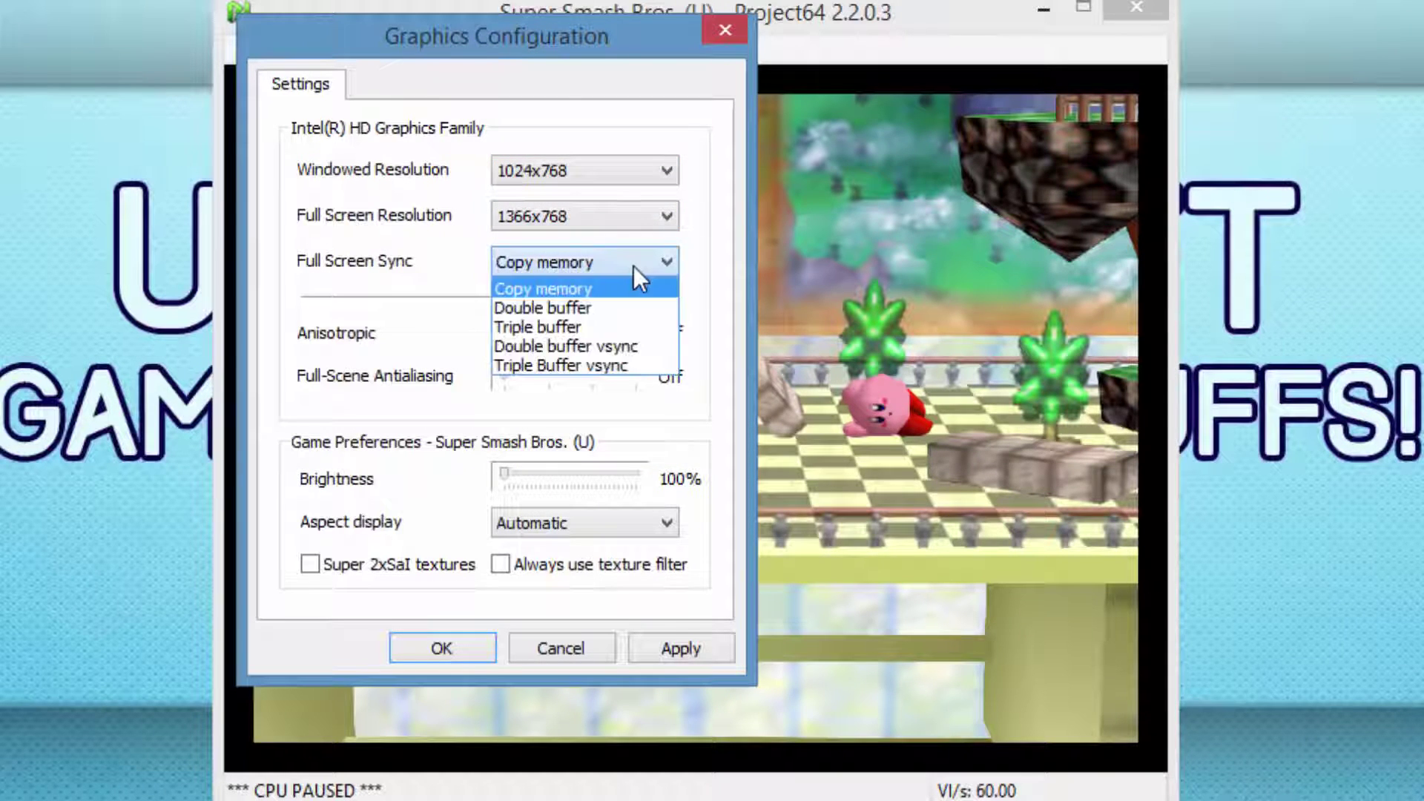
click(647, 362)
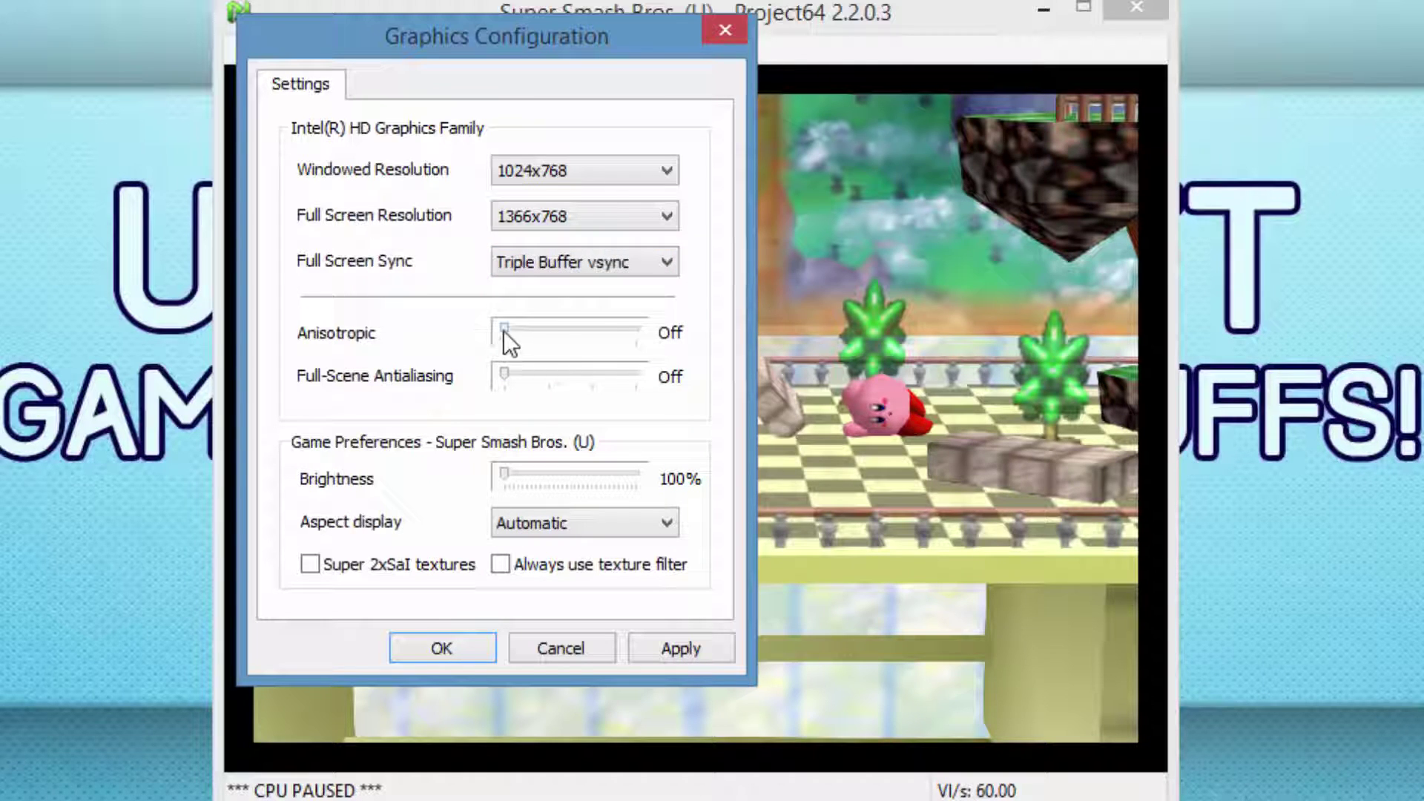
- Raise anisotropic filtering to 16X, keep aspect Automatic, enable Super 2xSaI textures, and apply
drag(503, 331, 635, 335)
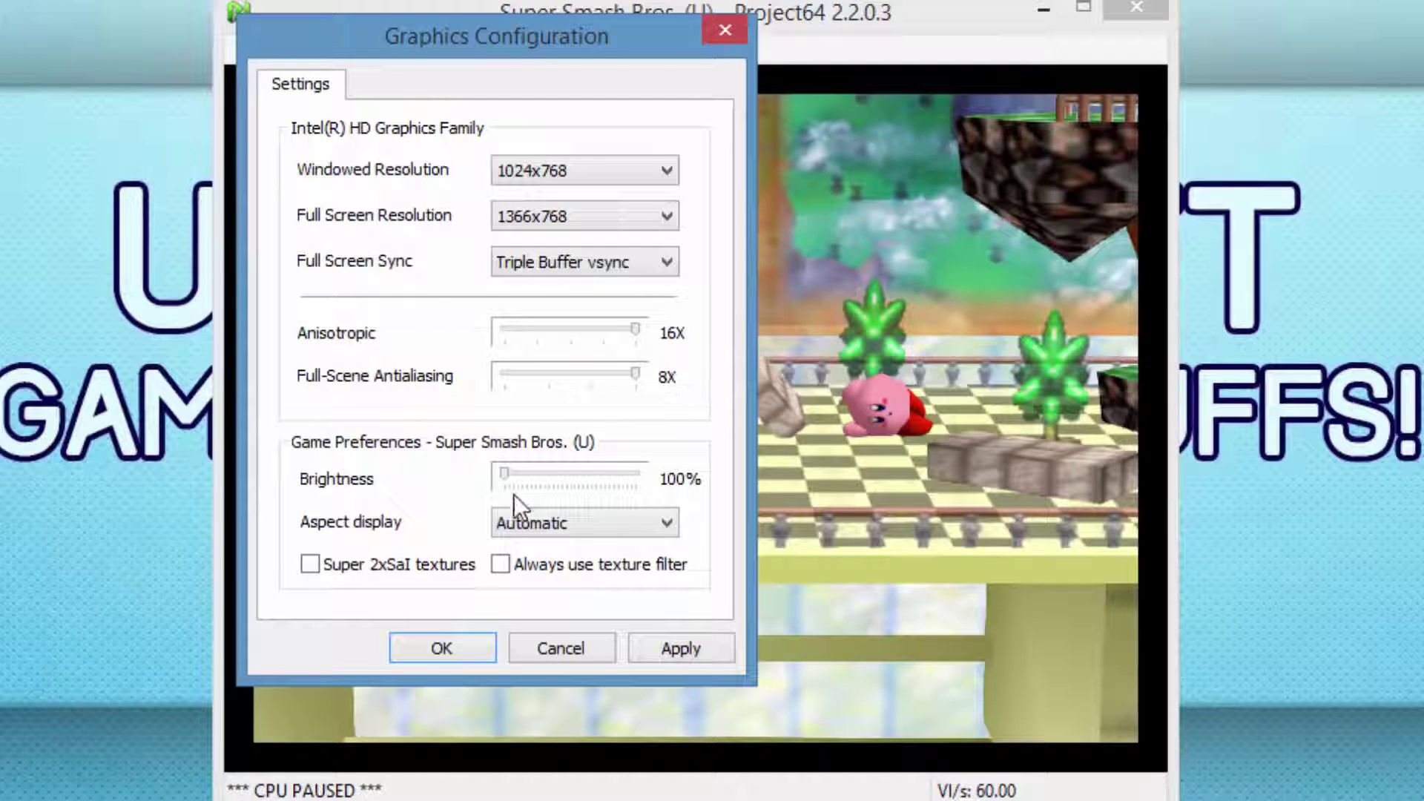
click(512, 535)
click(513, 547)
click(452, 566)
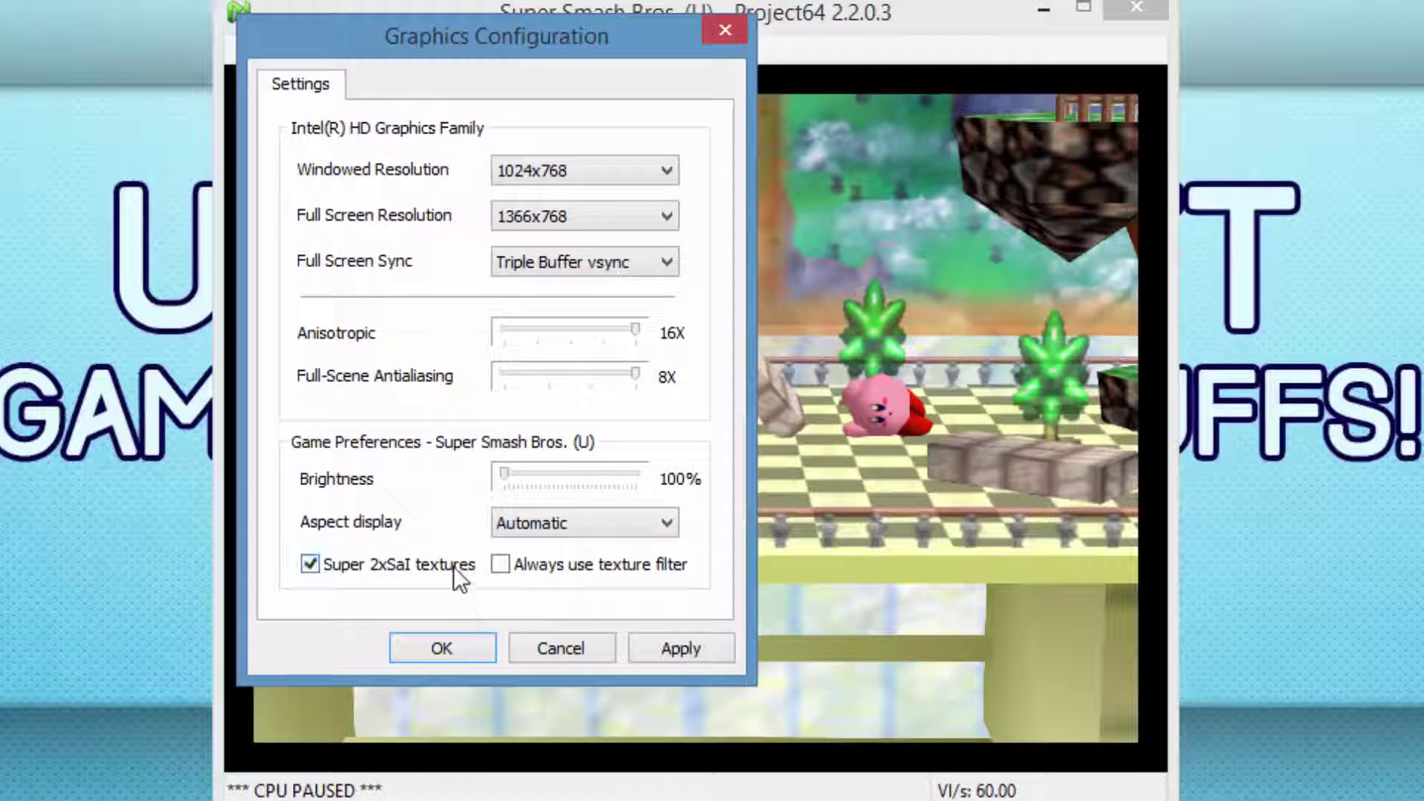
click(718, 651)
click(420, 657)
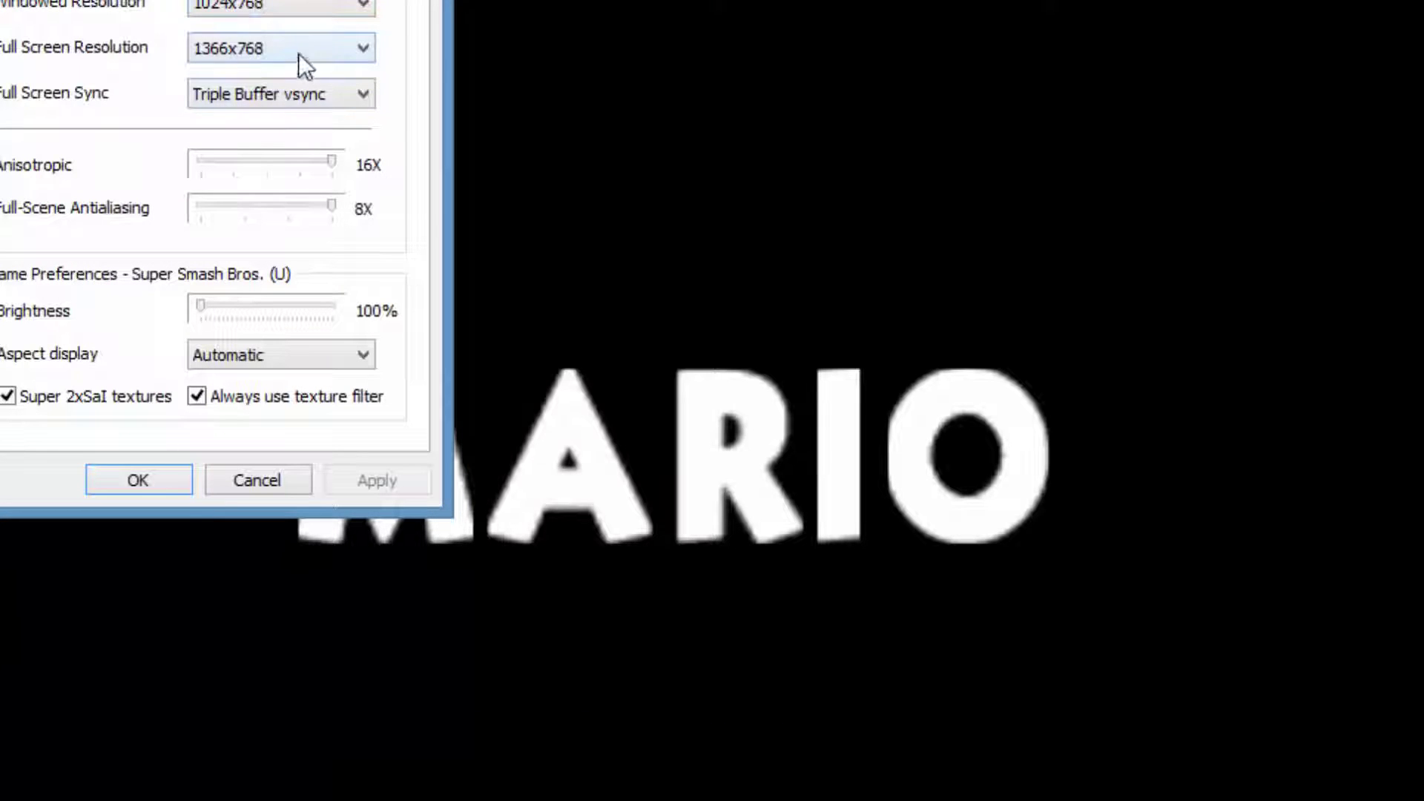
click(348, 3)
- Set the windowed resolution to 800x600 in Graphics Configuration
click(331, 104)
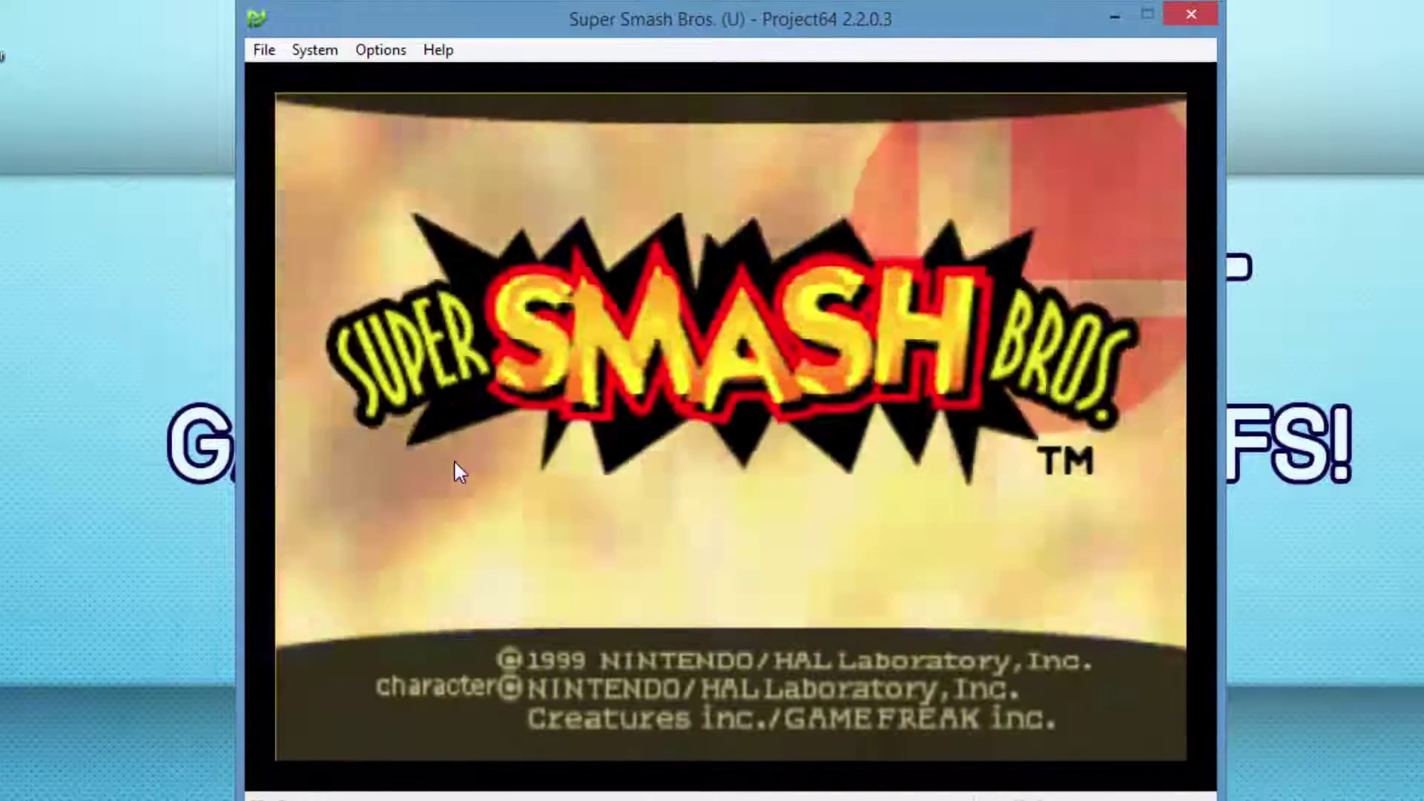
- Leave the title screen and choose VS MODE > VS START
key(Return)
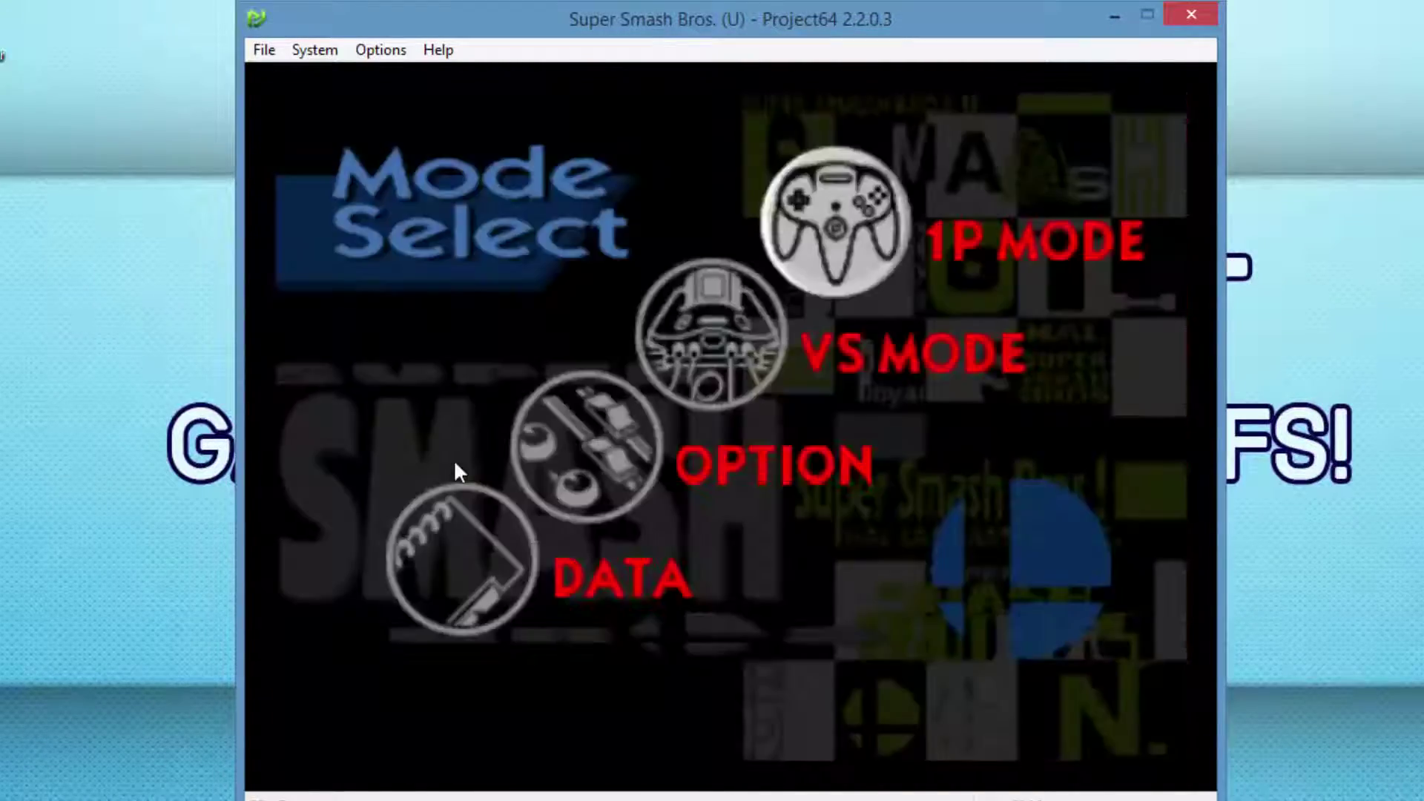
key(Down)
key(Up)
key(Down)
key(Up)
key(Down)
key(Return)
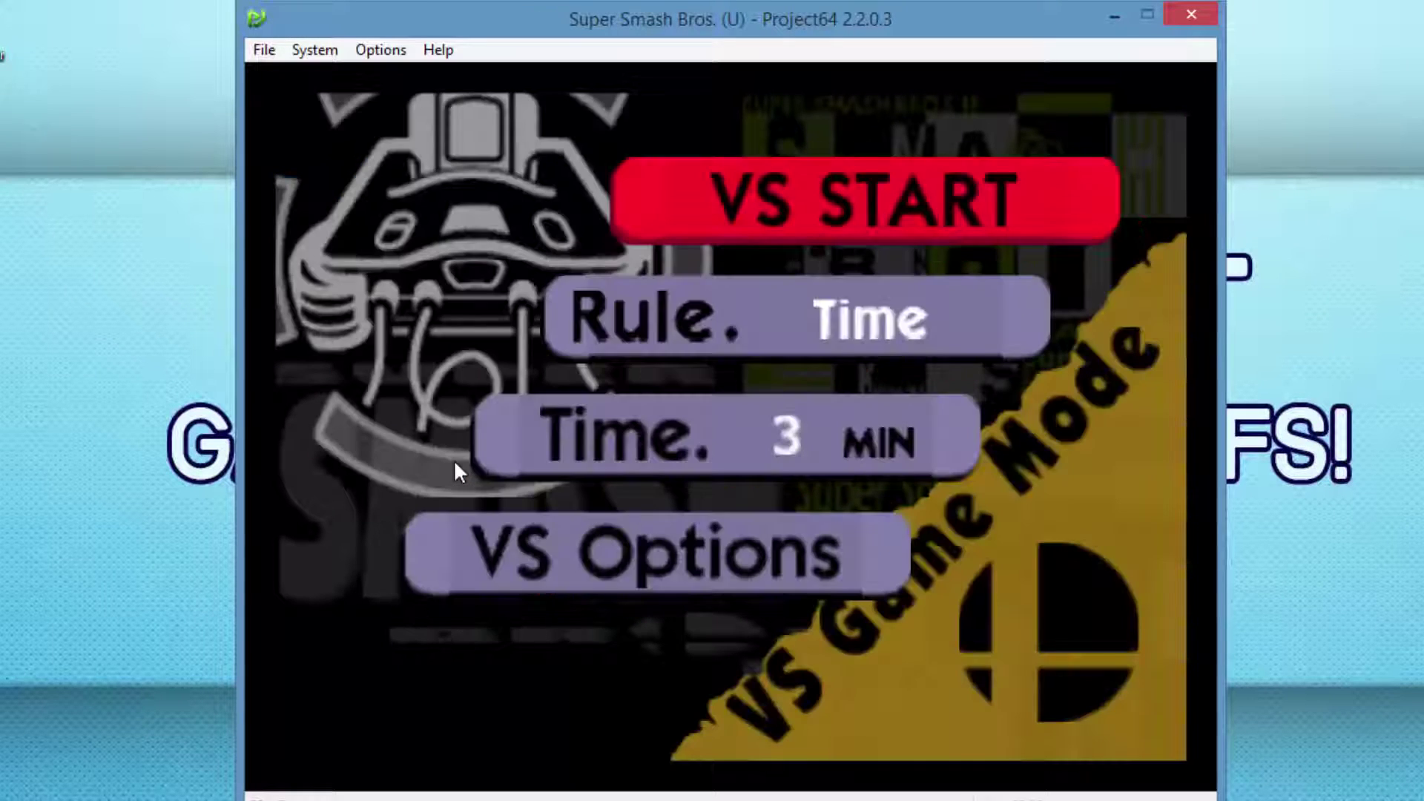
key(Down)
key(Down)
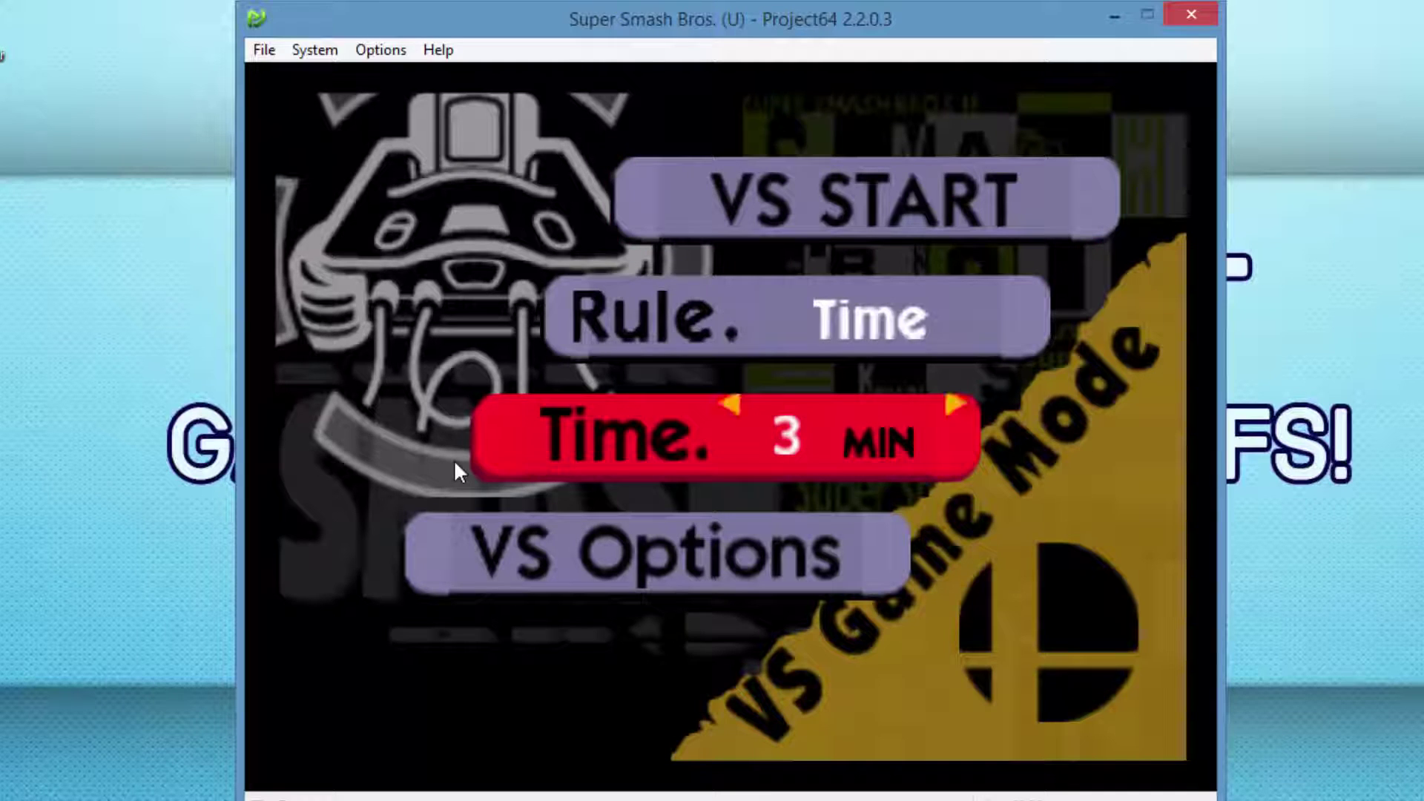
key(Up)
key(Up)
key(Return)
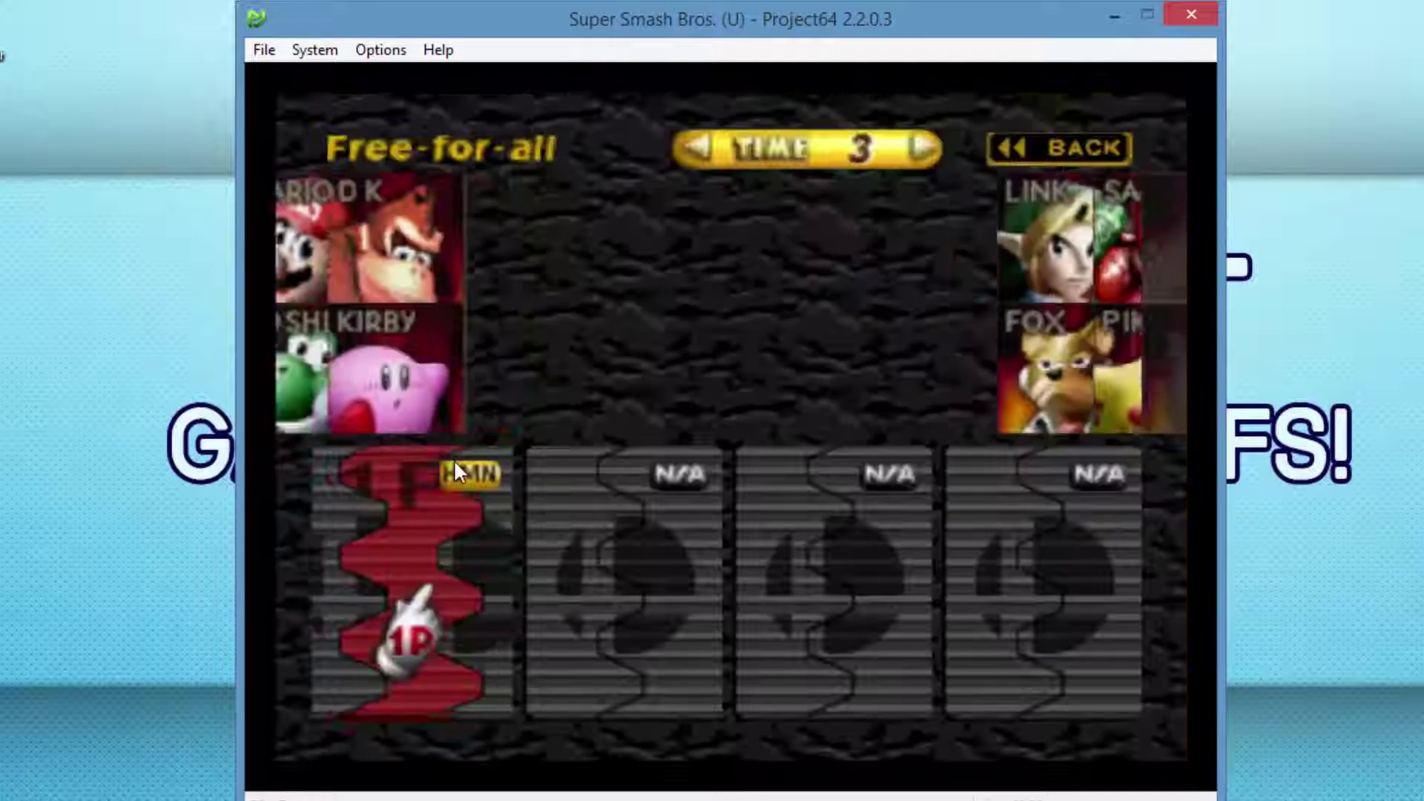
- Pick Mario as player 1 on the character select screen
key(Up)
key(x)
key(Up)
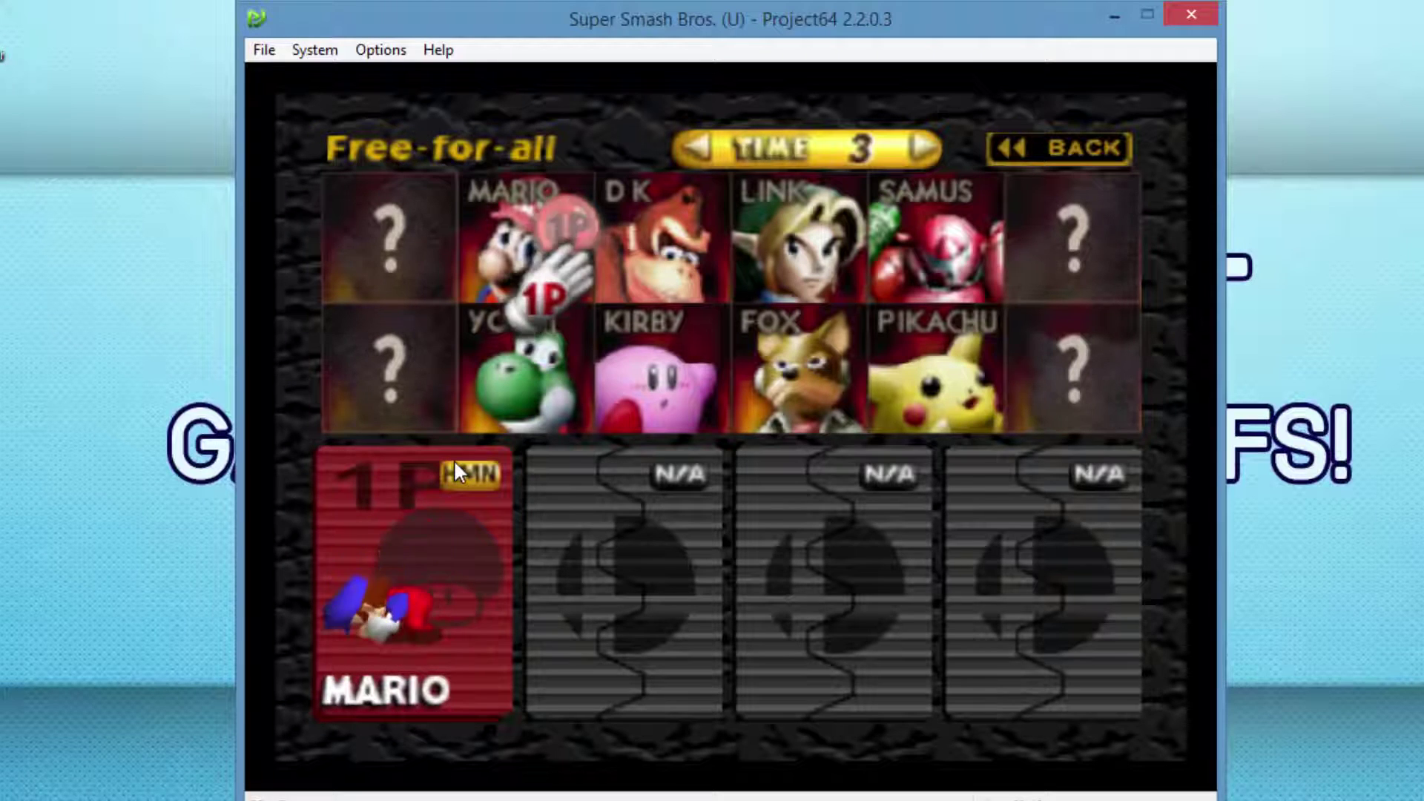
key(Down)
key(i)
key(Up)
key(Right)
key(Down)
key(Left)
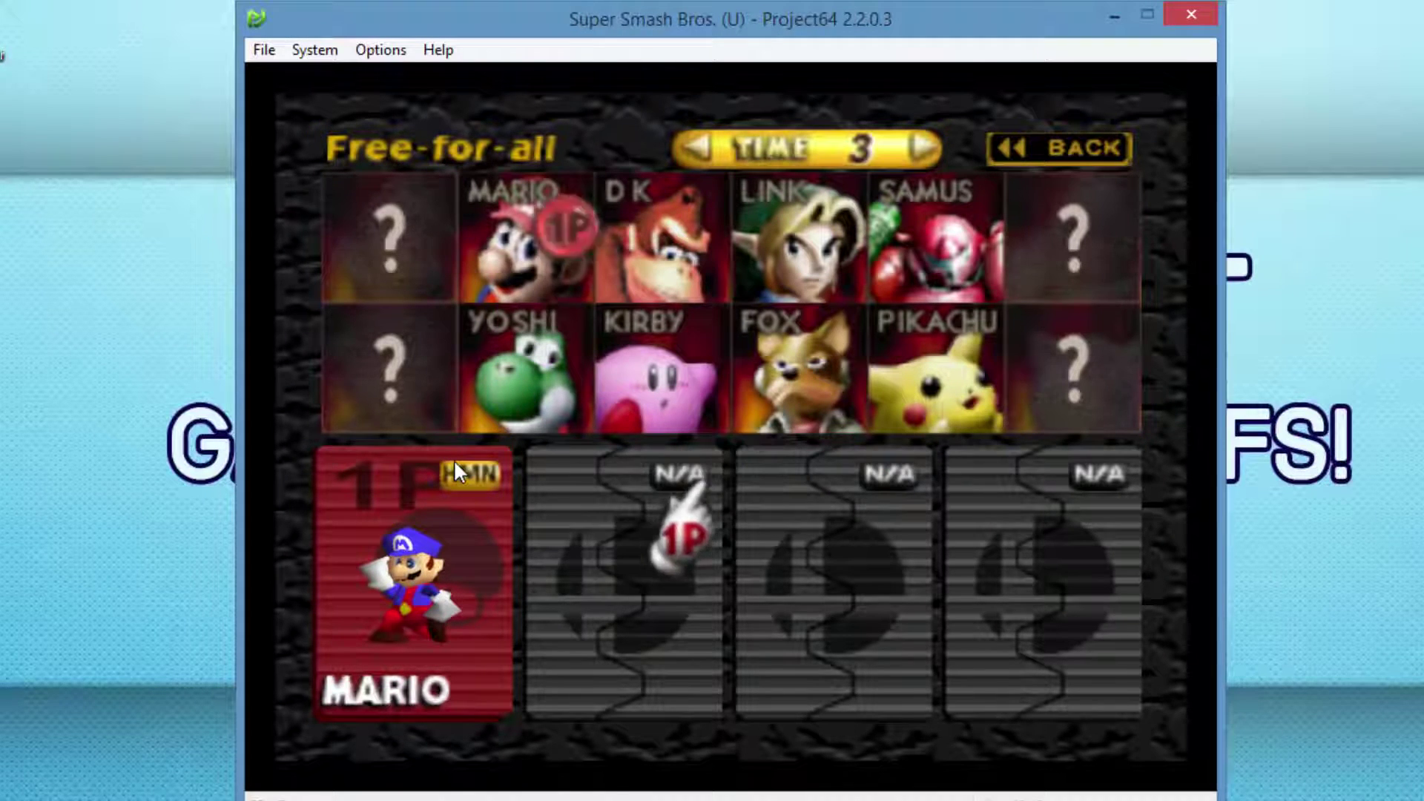
- Add a computer-controlled Link, give Mario the blue costume, and advance to stage select
key(x)
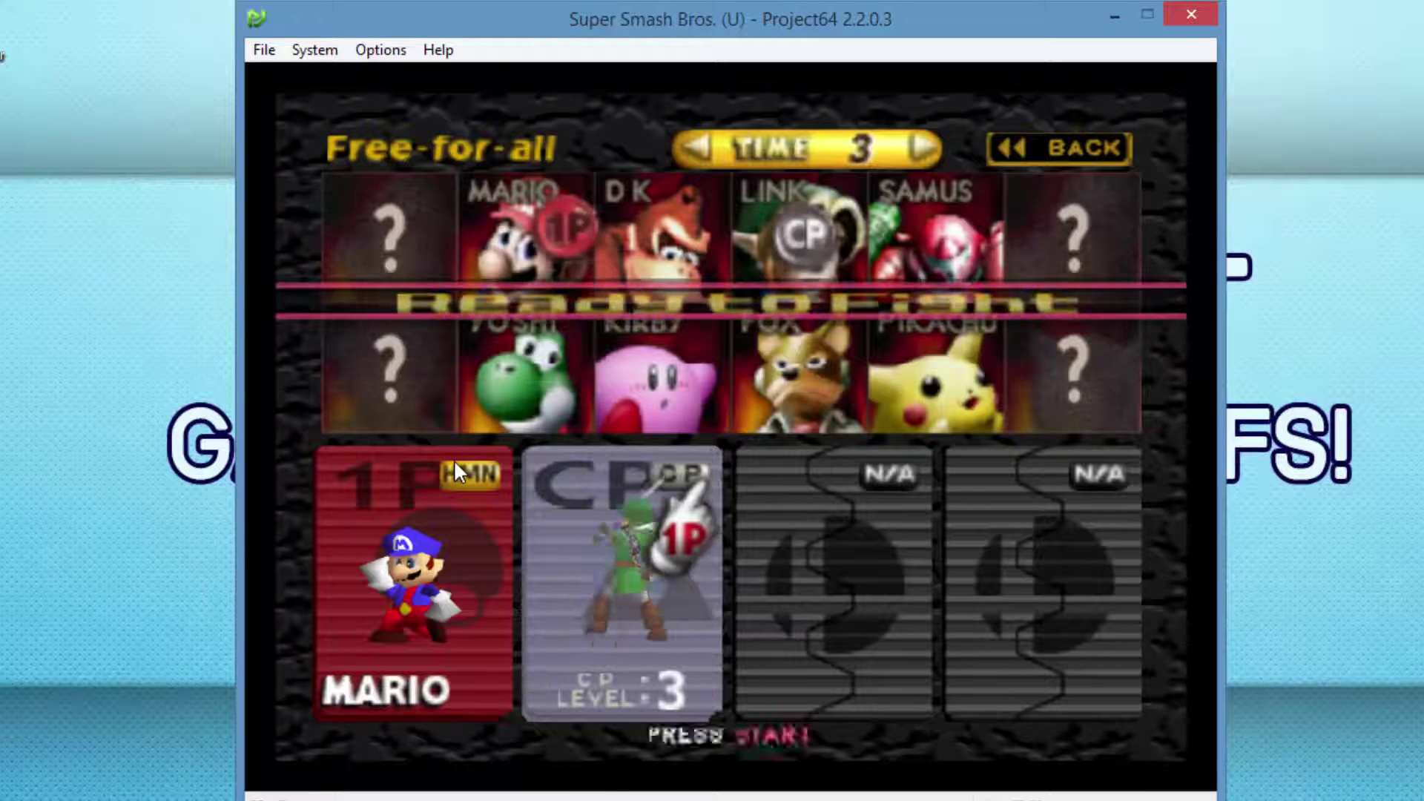
key(Left)
key(k)
key(Up)
key(Left)
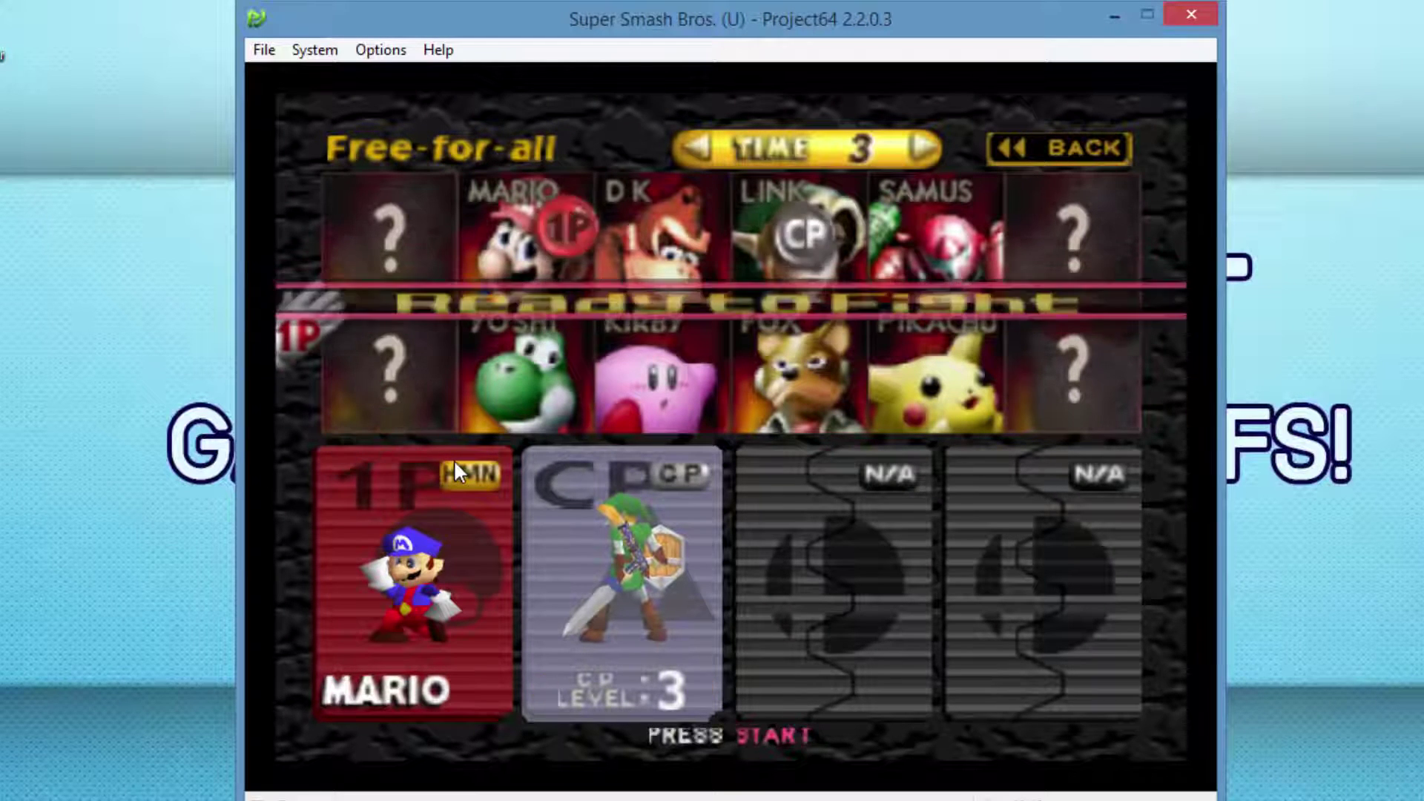
key(Return)
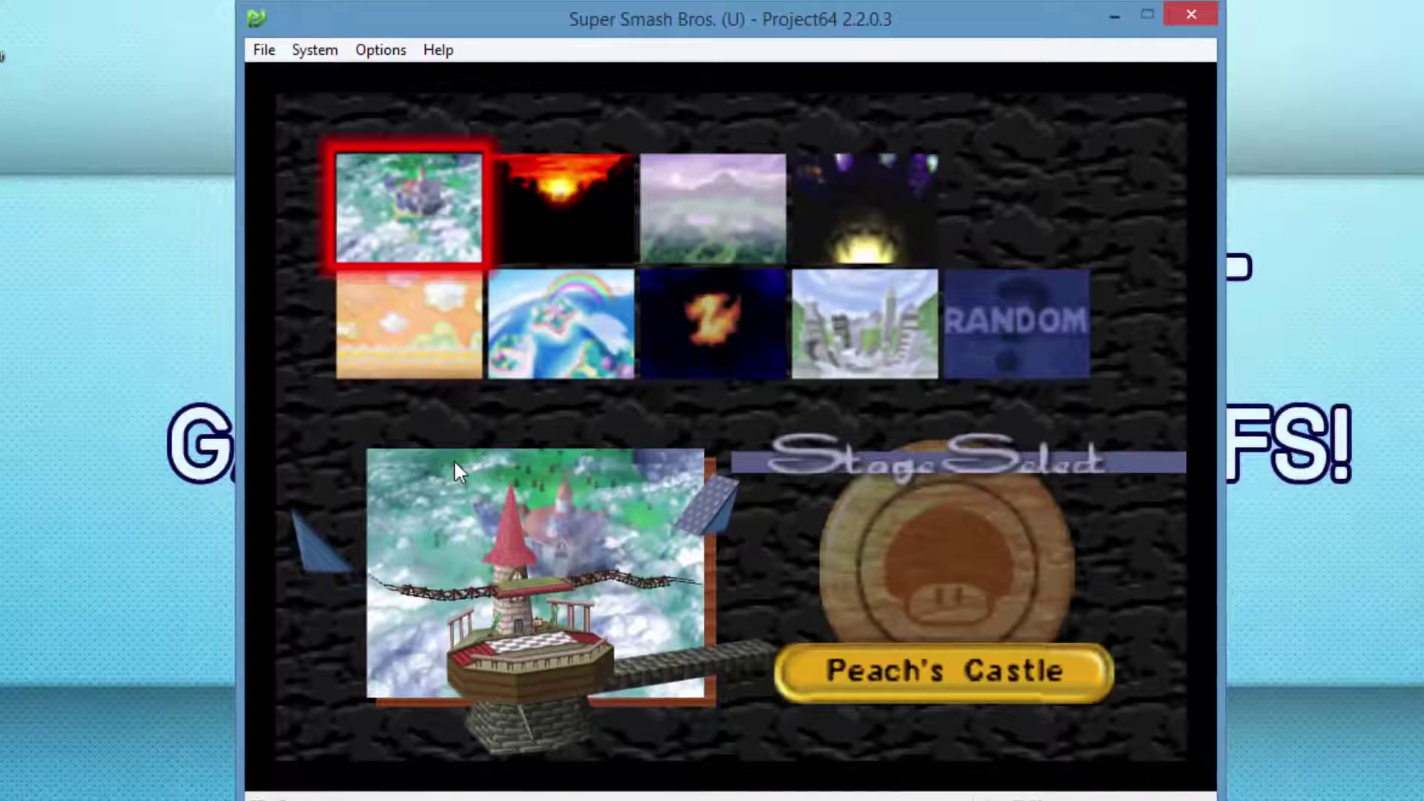
- Start the 3-minute match on Peach's Castle
key(Return)
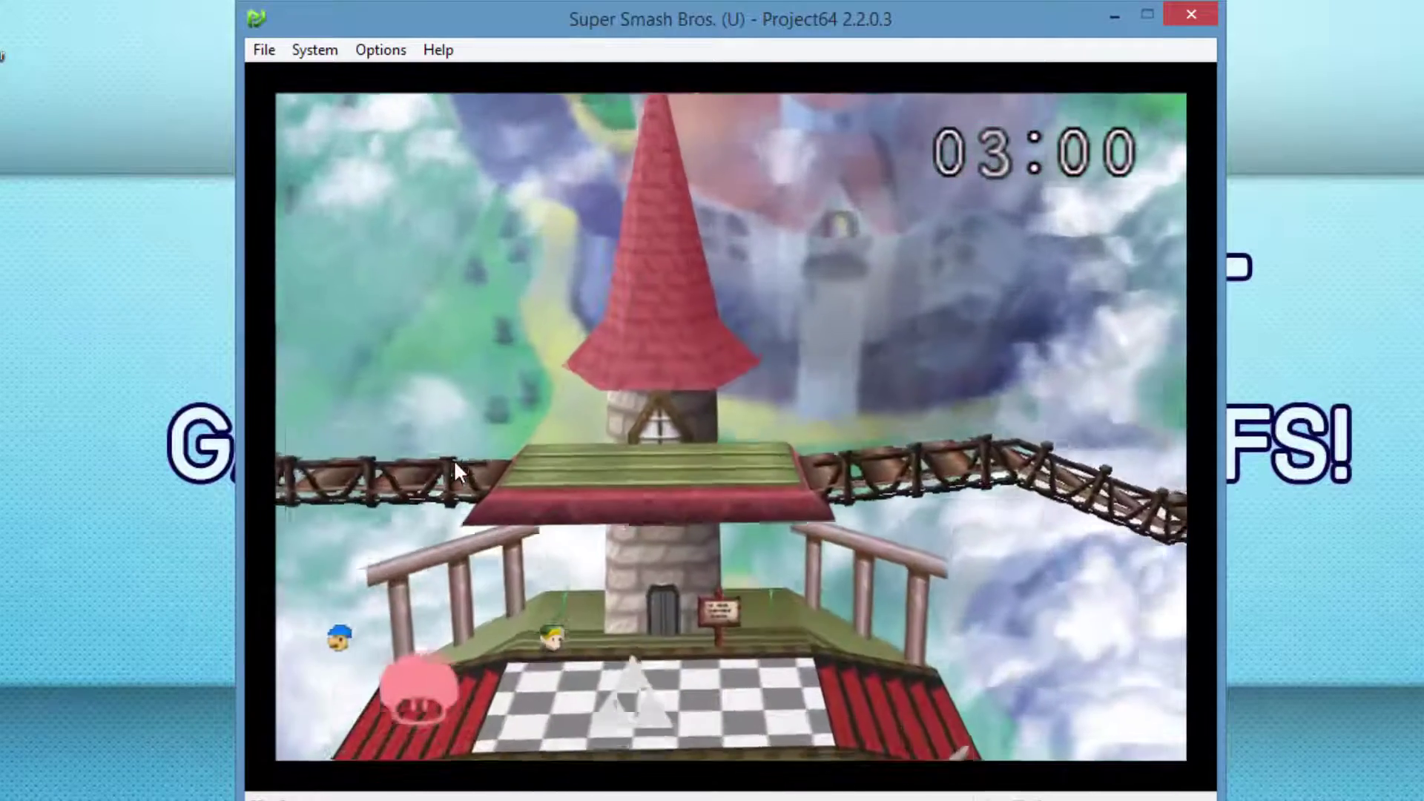